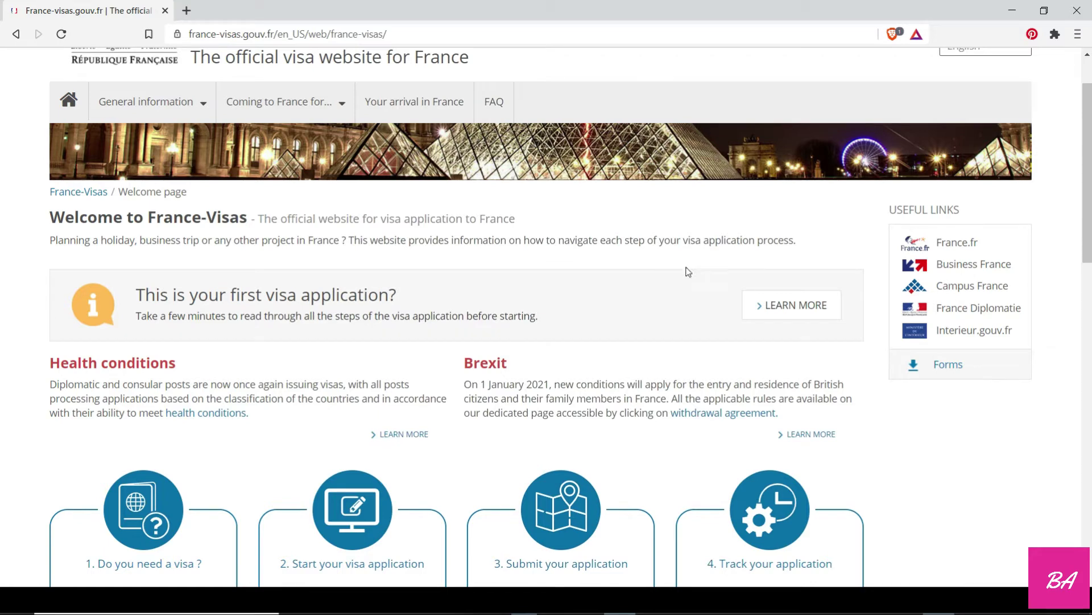
Dismiss the browser context menu and scroll the welcome page down to the step boxes.
{"action": "right_click", "coordinate": [760, 271]}
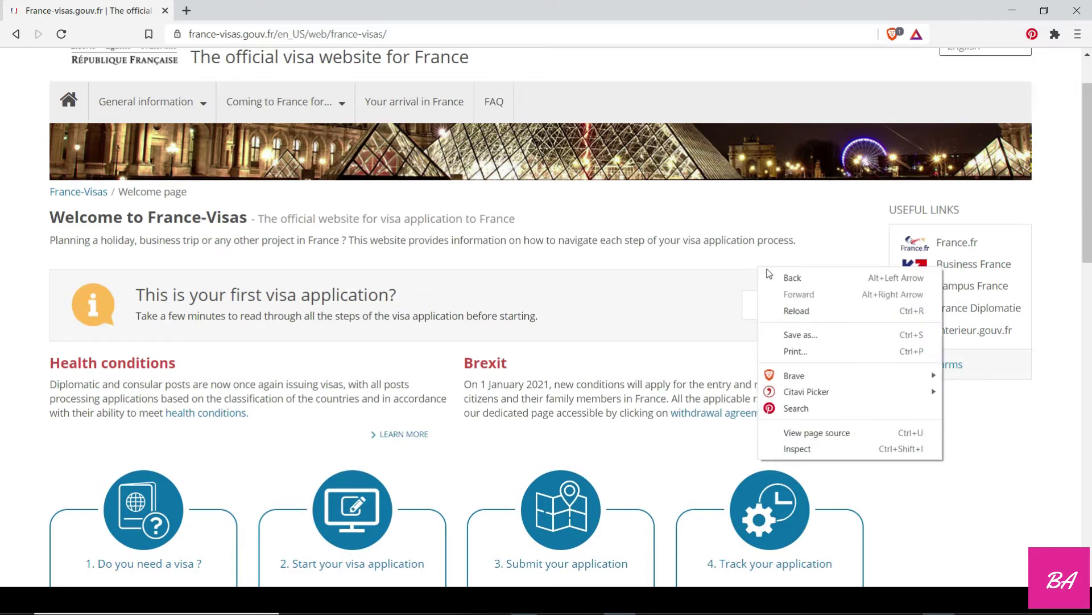
{"action": "left_click", "coordinate": [817, 222]}
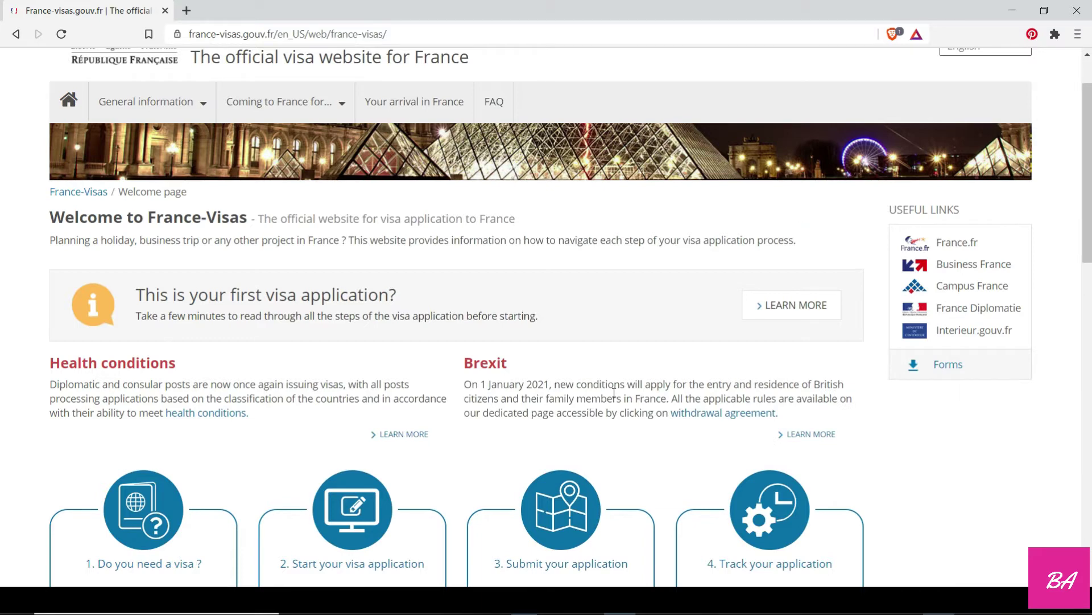
{"action": "scroll", "coordinate": [626, 293], "scroll_direction": "up", "scroll_amount": 1}
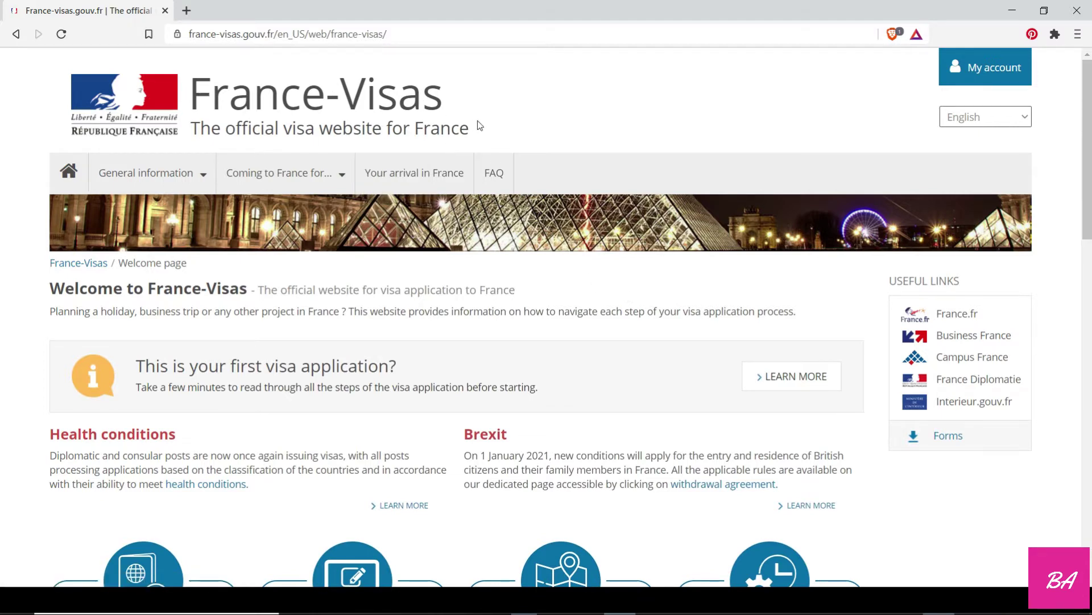
{"action": "scroll", "coordinate": [478, 159], "scroll_direction": "down", "scroll_amount": 2}
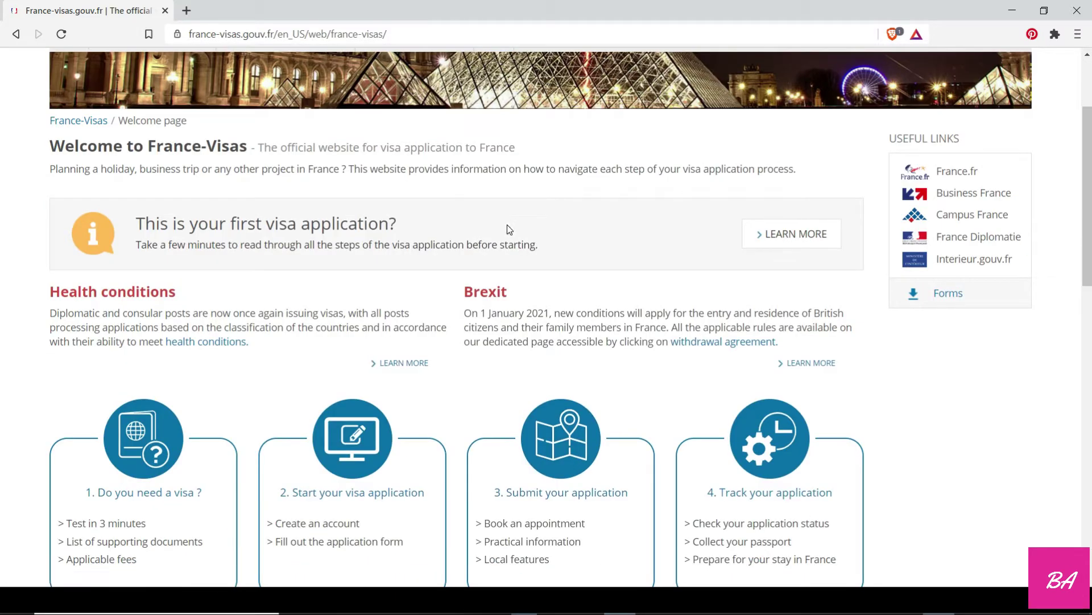
{"action": "scroll", "coordinate": [405, 293], "scroll_direction": "down", "scroll_amount": 3}
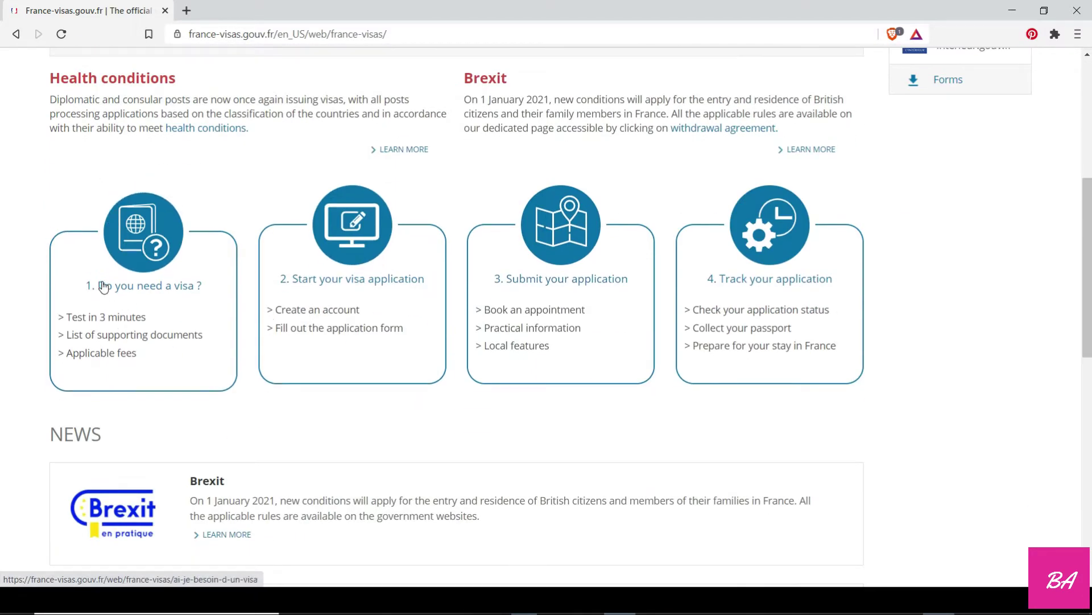
Open the visa wizard and set nationality to Ghanaian and age to 24.
{"action": "left_click", "coordinate": [127, 287]}
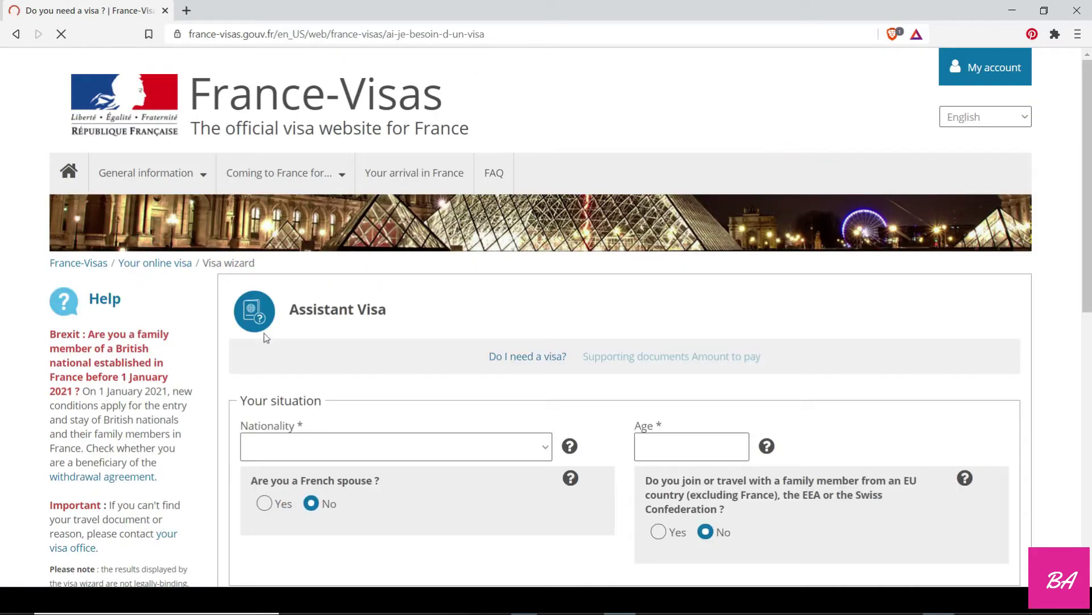
{"action": "scroll", "coordinate": [264, 333], "scroll_direction": "down", "scroll_amount": 3}
{"action": "left_click", "coordinate": [545, 232]}
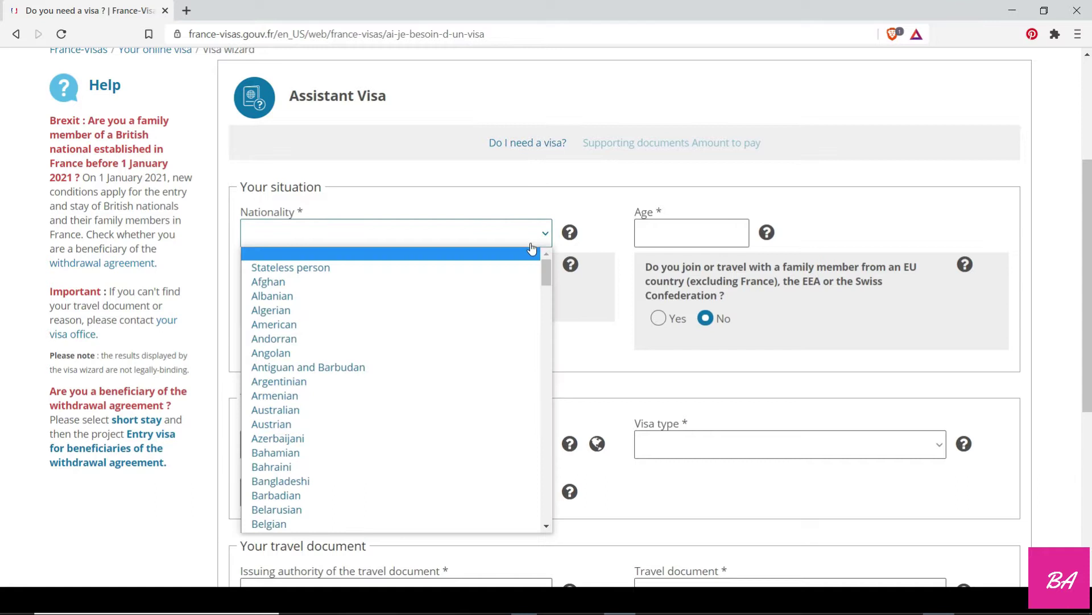
{"action": "scroll", "coordinate": [349, 373], "scroll_direction": "down", "scroll_amount": 15}
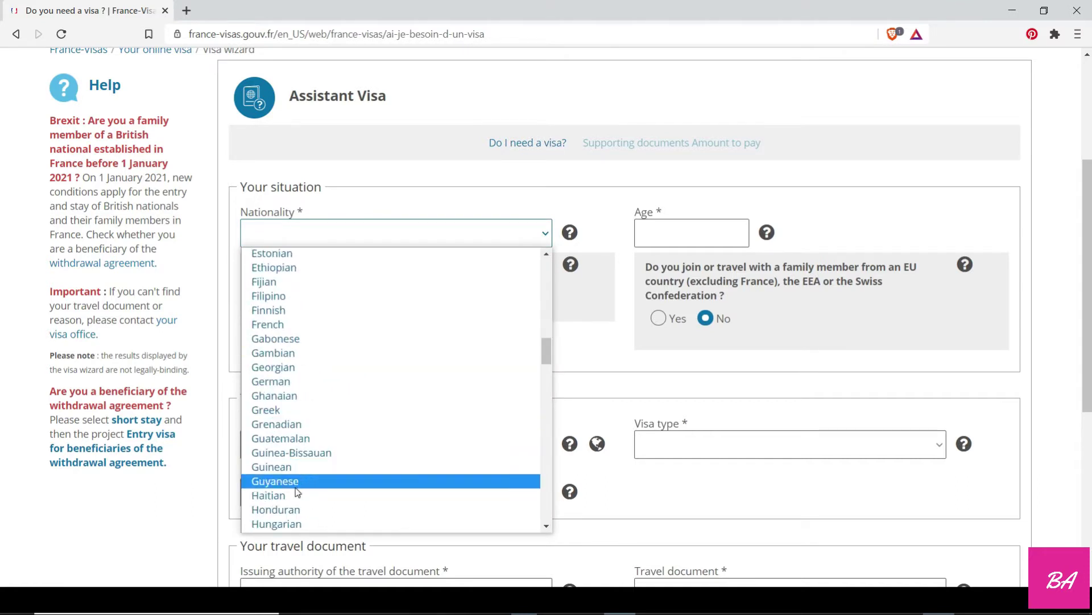
{"action": "left_click", "coordinate": [287, 395]}
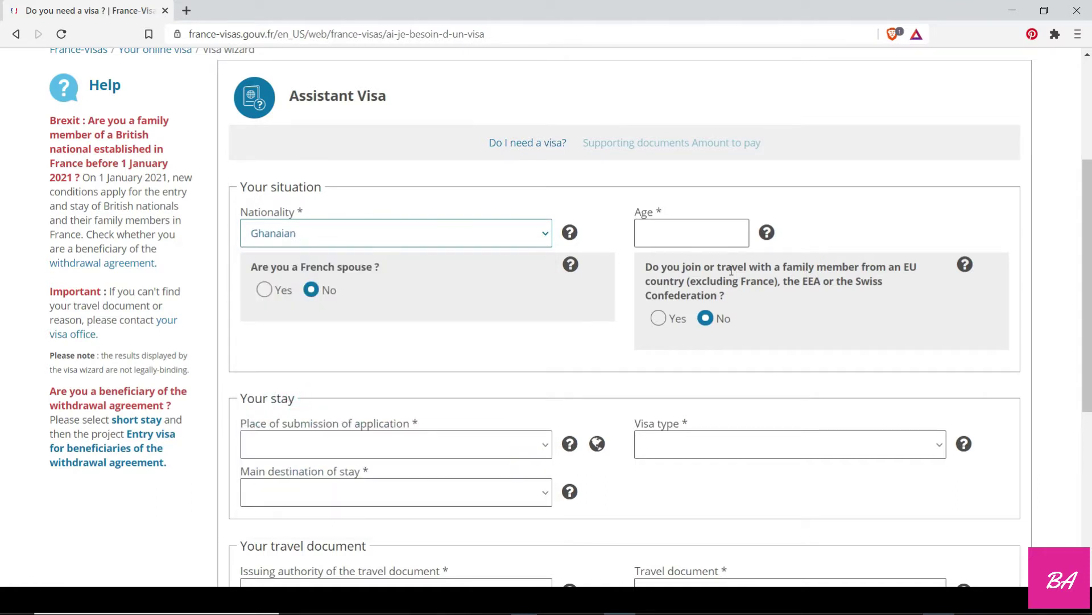
{"action": "left_click", "coordinate": [692, 239]}
{"action": "type", "text": "24"}
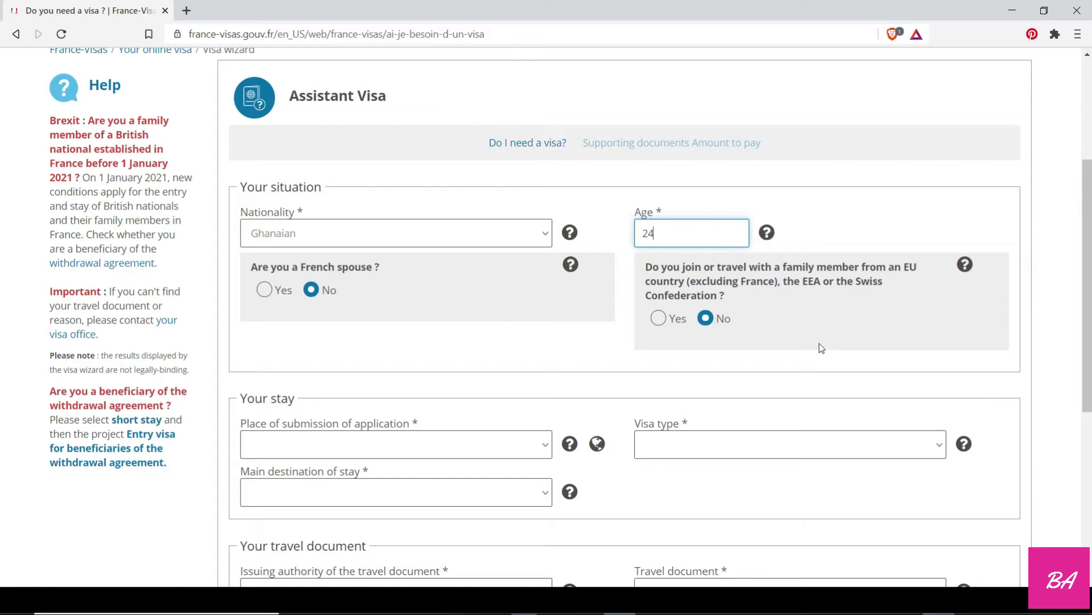
Set the place of submission to Ghana and the visa type to Long-stay (over 90 days).
{"action": "scroll", "coordinate": [822, 350], "scroll_direction": "down", "scroll_amount": 2}
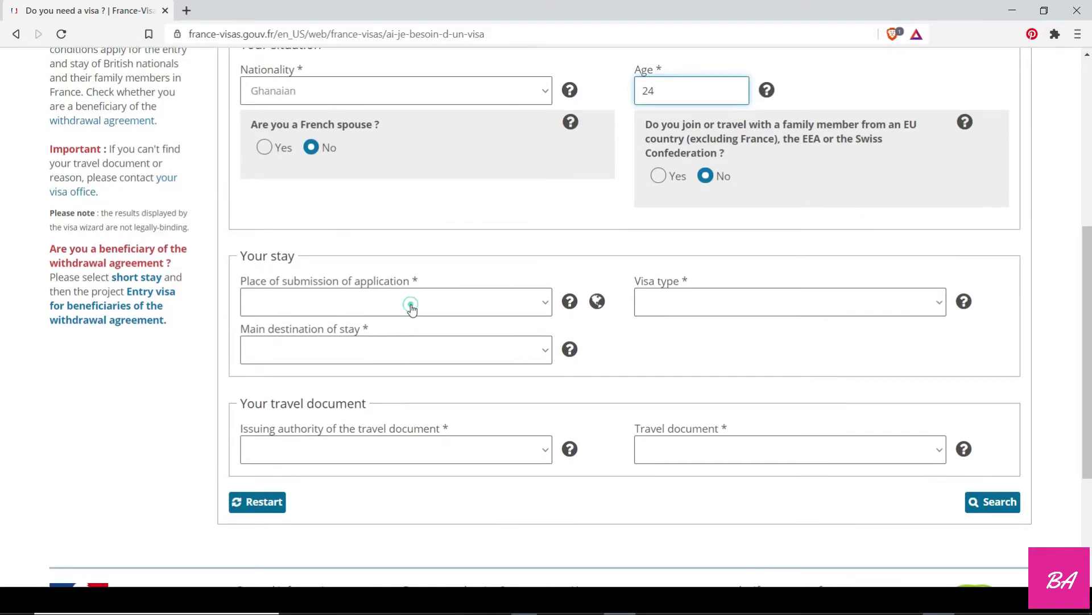
{"action": "left_click", "coordinate": [409, 305]}
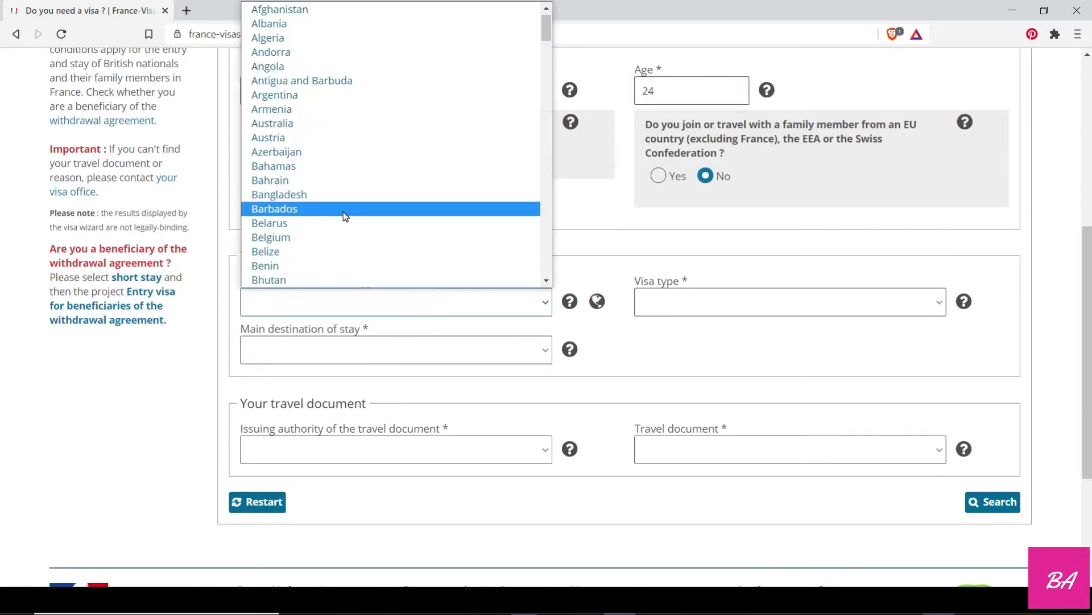
{"action": "scroll", "coordinate": [345, 216], "scroll_direction": "down", "scroll_amount": 5}
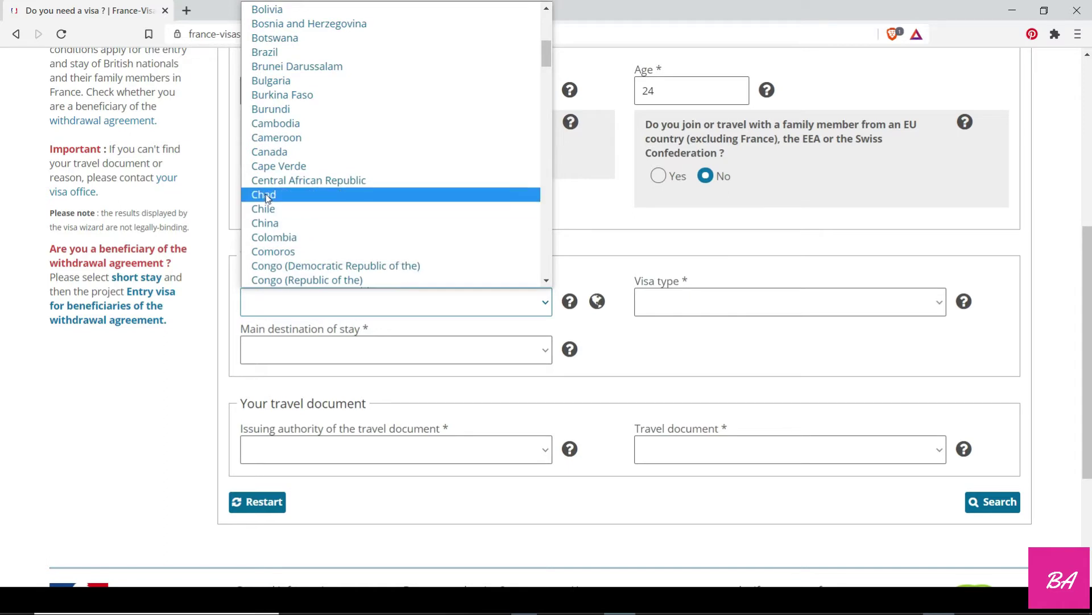
{"action": "scroll", "coordinate": [284, 231], "scroll_direction": "down", "scroll_amount": 7}
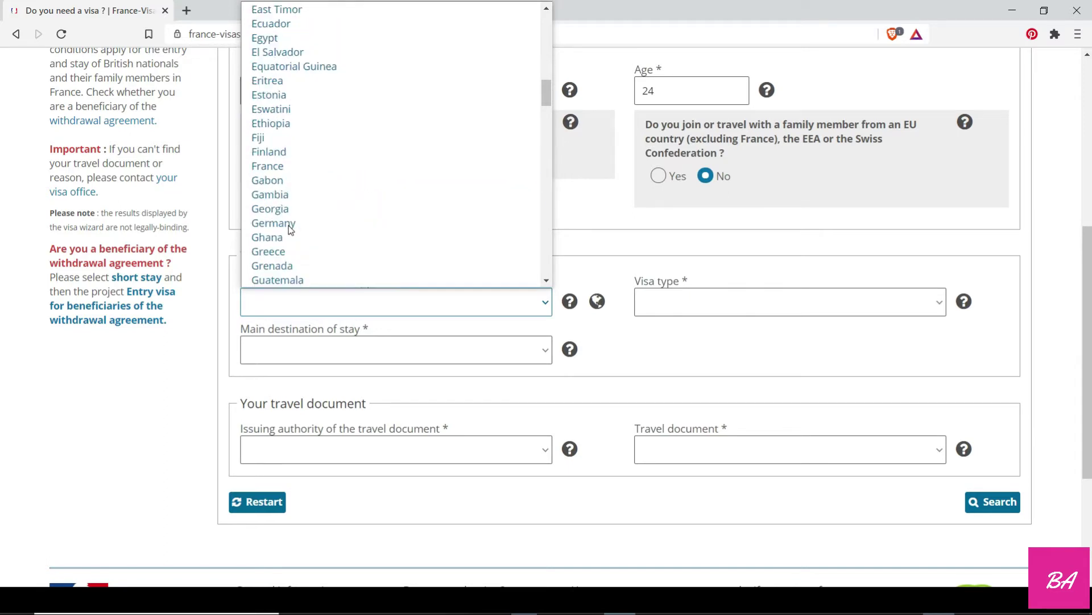
{"action": "left_click", "coordinate": [267, 237]}
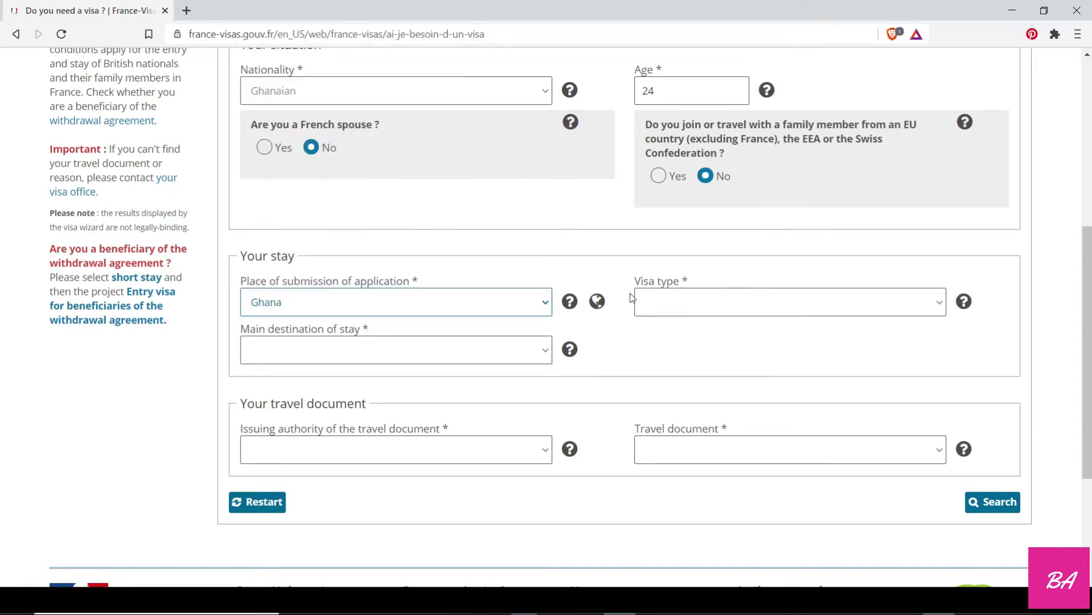
{"action": "left_click", "coordinate": [698, 306]}
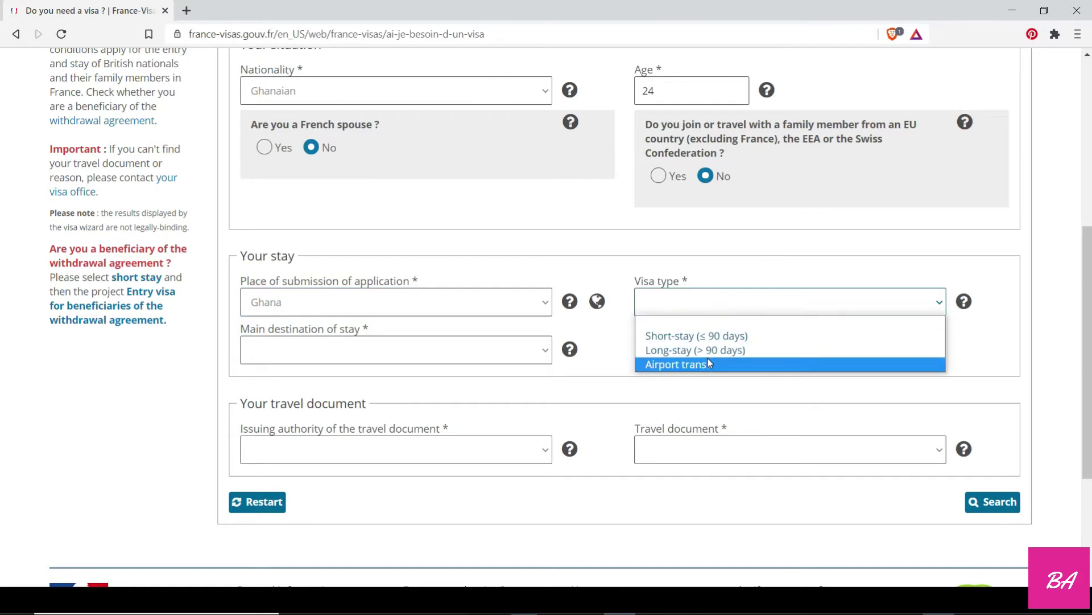
{"action": "left_click", "coordinate": [713, 351]}
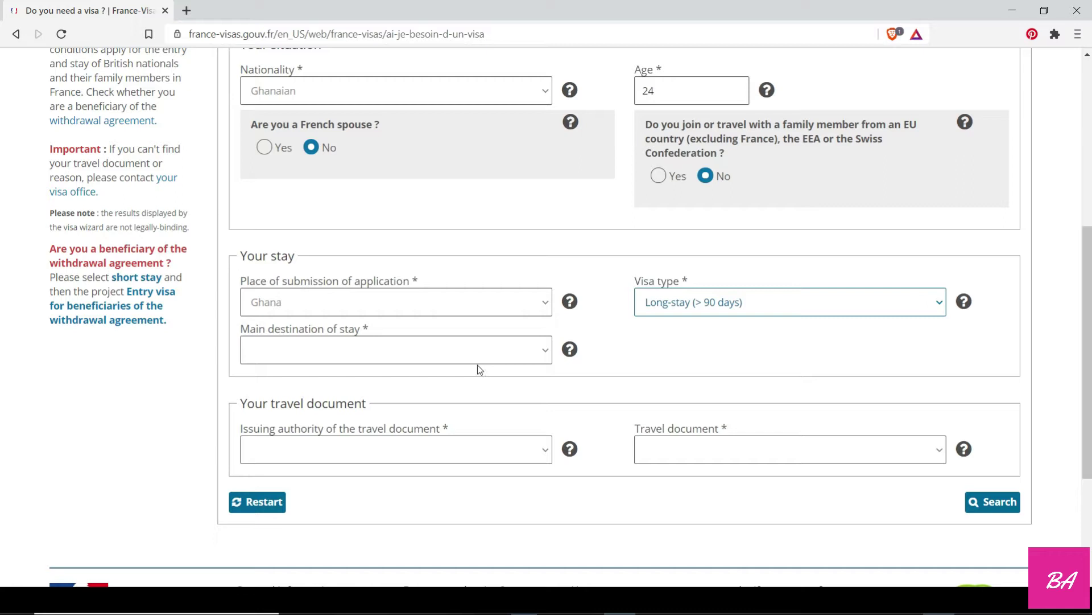
Choose France as main destination and Ordinary passport as travel document, then search.
{"action": "left_click", "coordinate": [403, 353]}
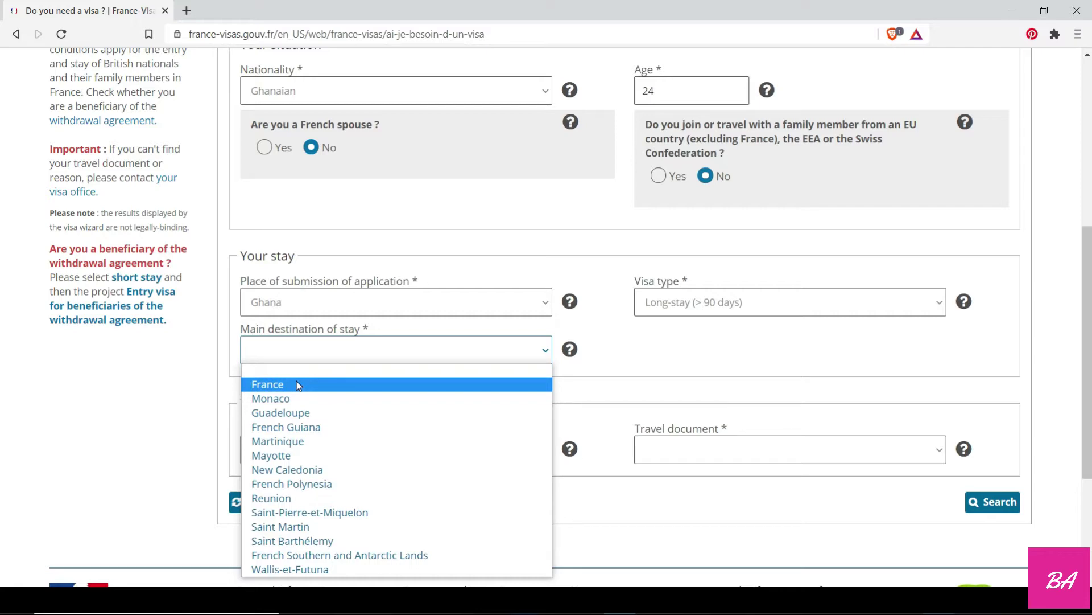
{"action": "left_click", "coordinate": [297, 385]}
{"action": "scroll", "coordinate": [318, 353], "scroll_direction": "down", "scroll_amount": 3}
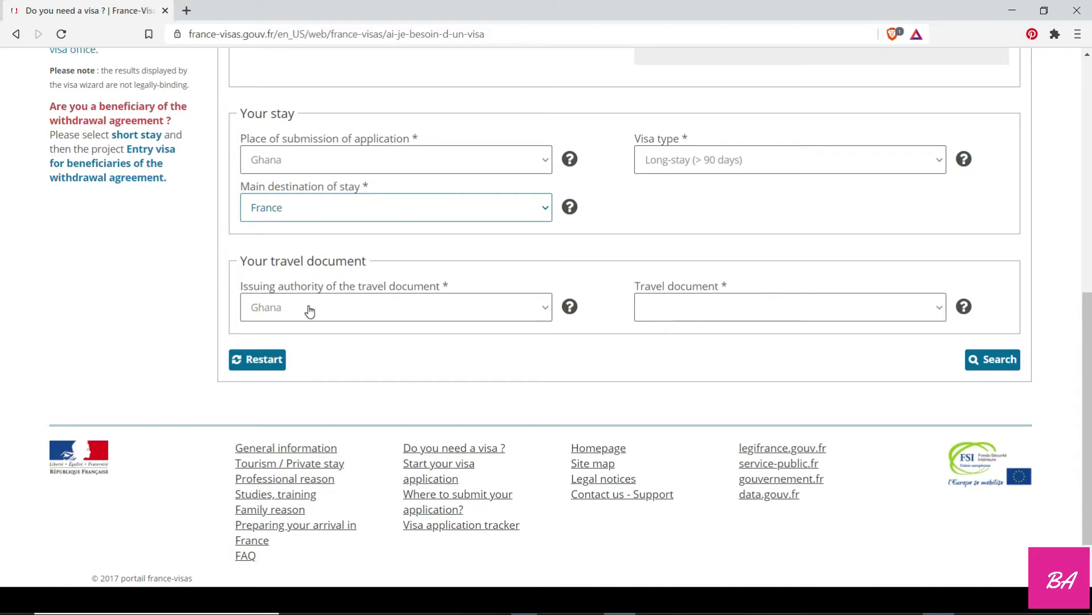
{"action": "left_click", "coordinate": [664, 308]}
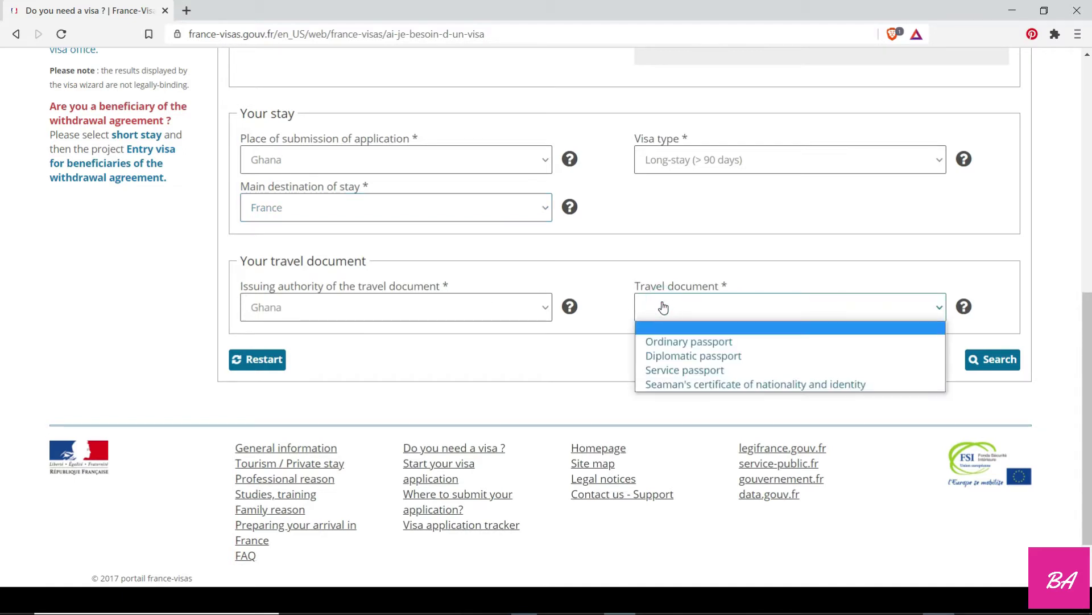
{"action": "left_click", "coordinate": [681, 343]}
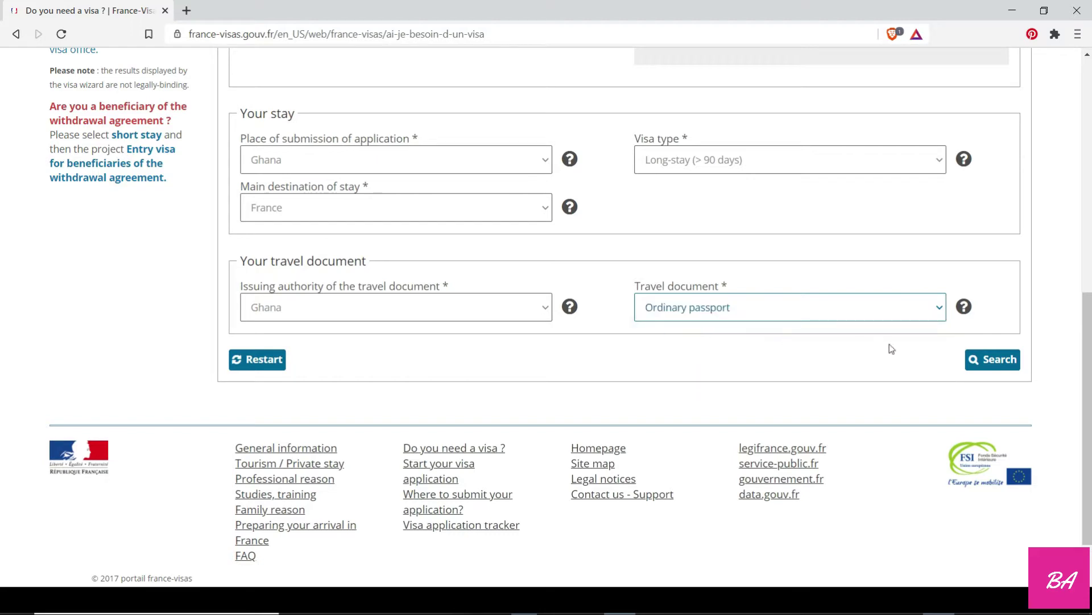
{"action": "left_click", "coordinate": [994, 361]}
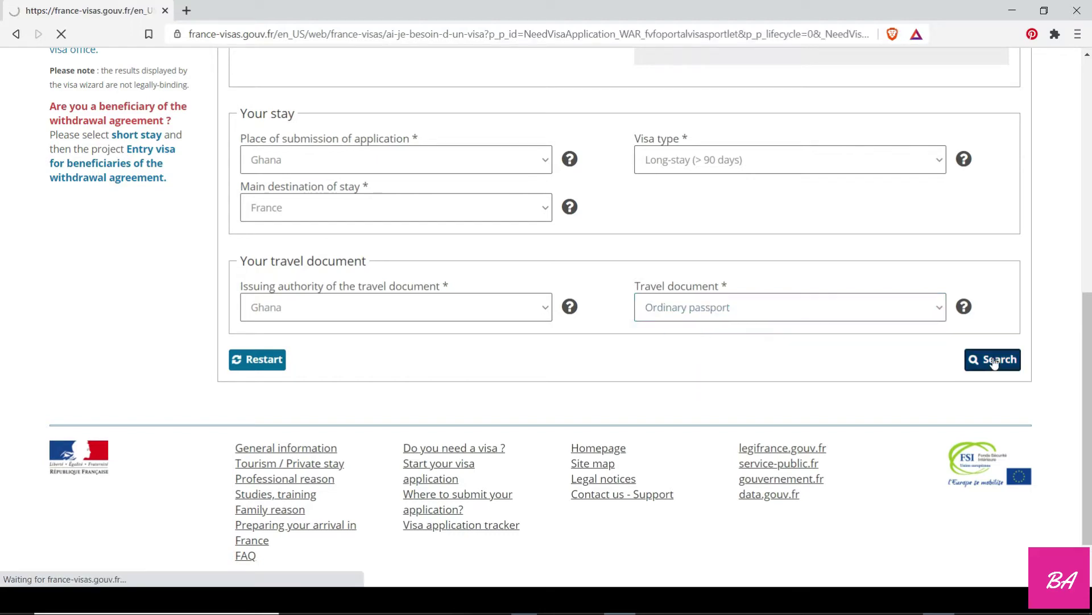
Set the plans to Study and the main purpose of stay to Student, then search.
{"action": "scroll", "coordinate": [482, 452], "scroll_direction": "down", "scroll_amount": 6}
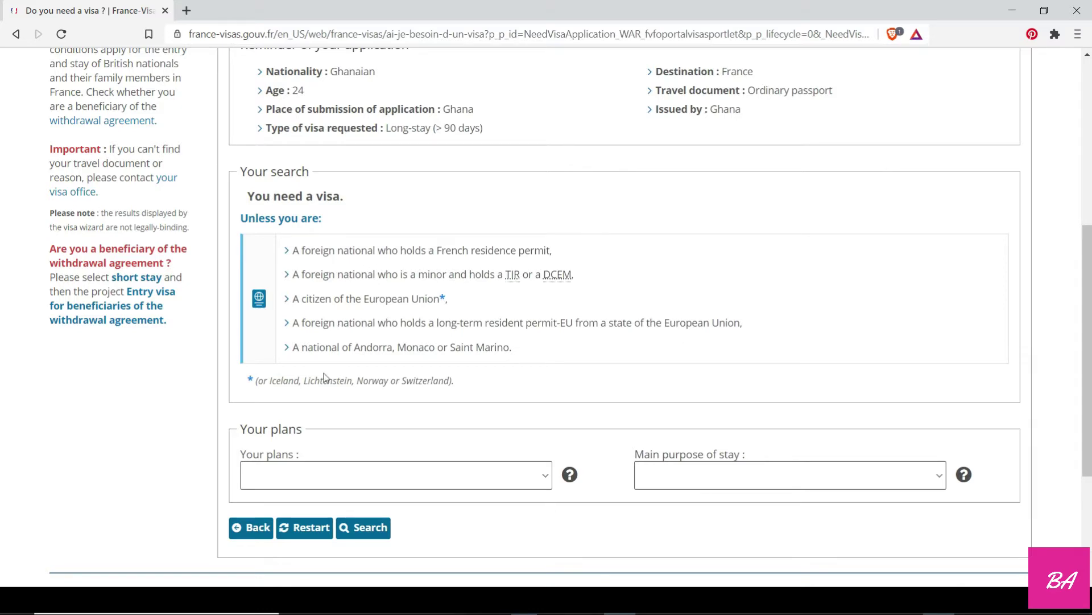
{"action": "scroll", "coordinate": [511, 342], "scroll_direction": "down", "scroll_amount": 4}
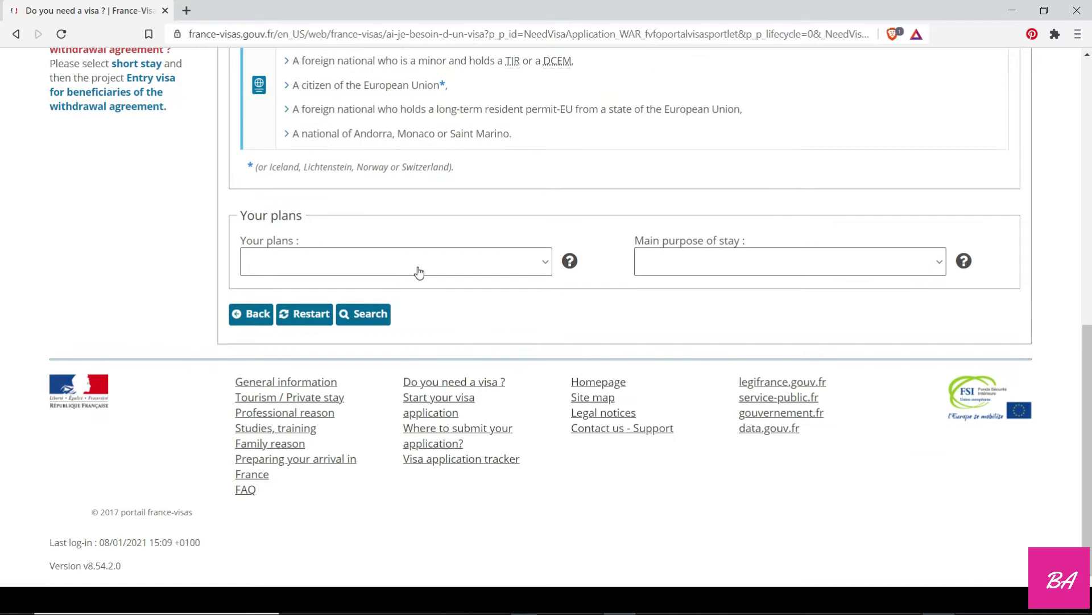
{"action": "left_click", "coordinate": [419, 267]}
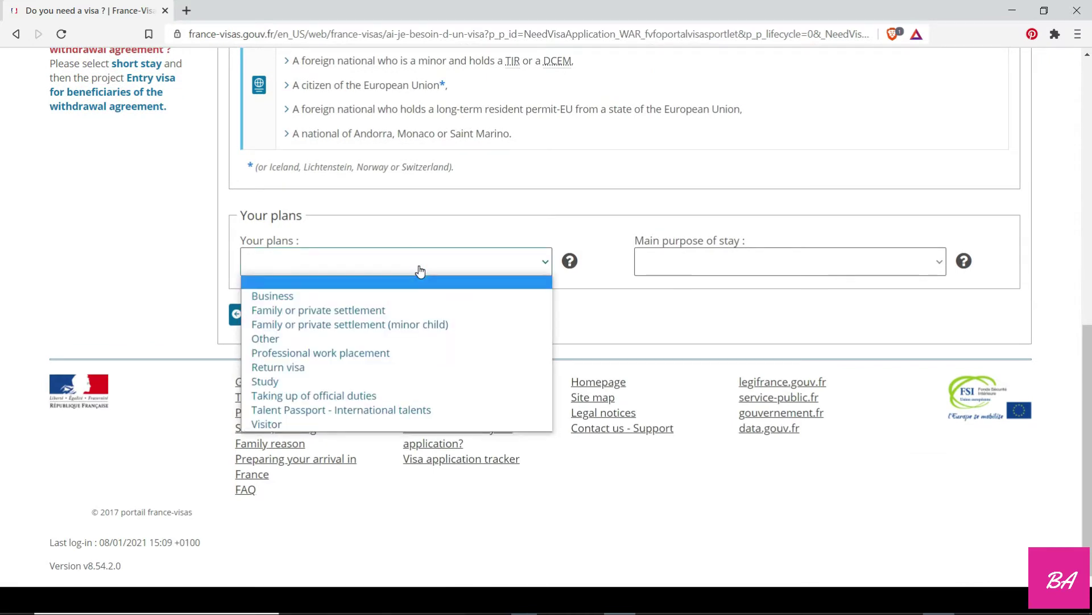
{"action": "left_click", "coordinate": [330, 395]}
{"action": "left_click", "coordinate": [345, 257]}
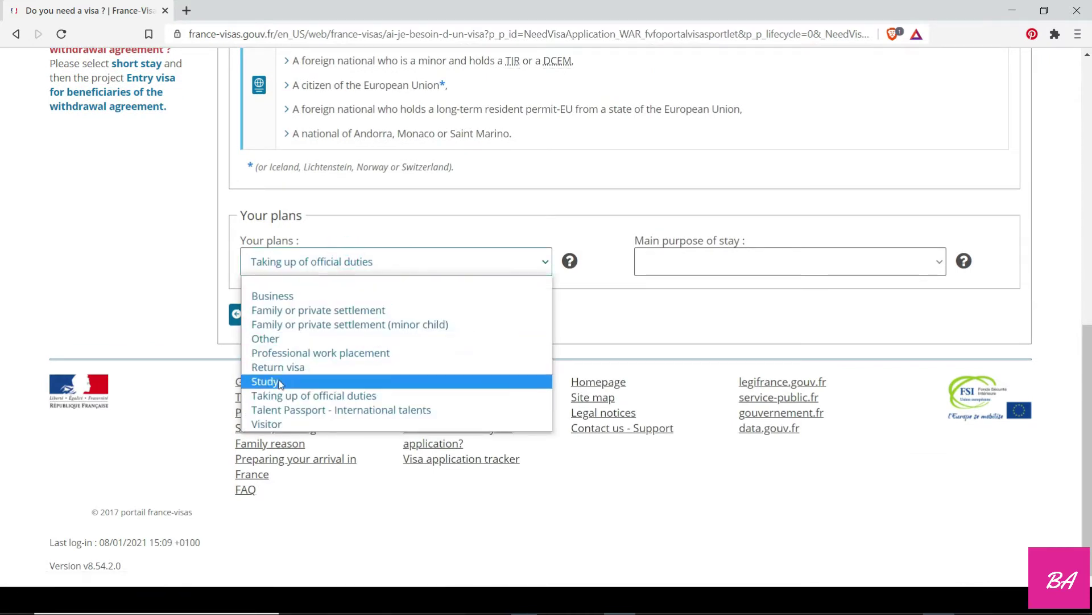
{"action": "left_click", "coordinate": [278, 382]}
{"action": "left_click", "coordinate": [671, 268]}
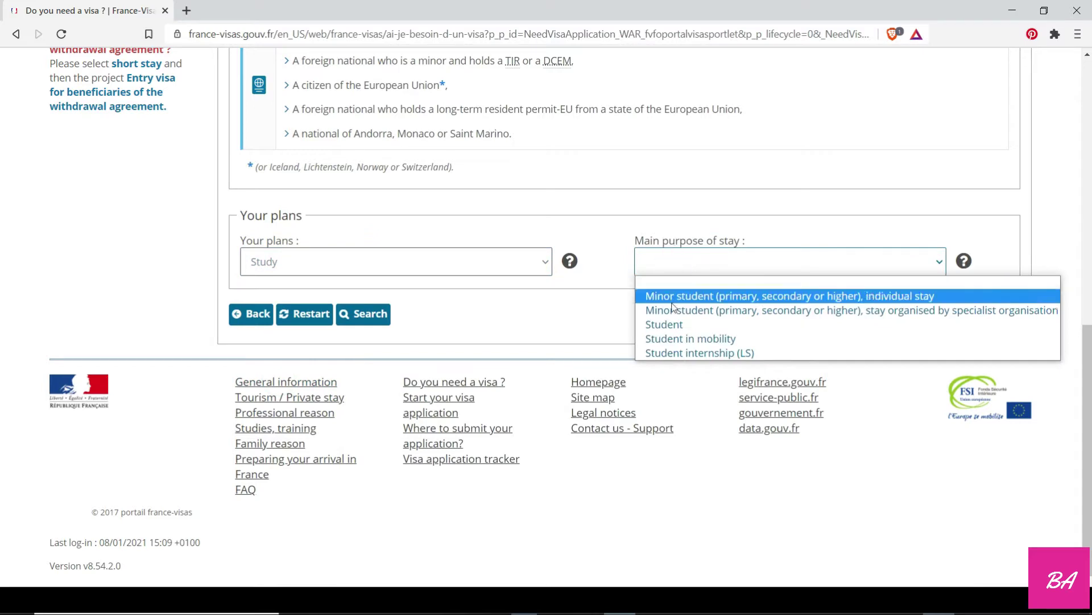
{"action": "left_click", "coordinate": [666, 325]}
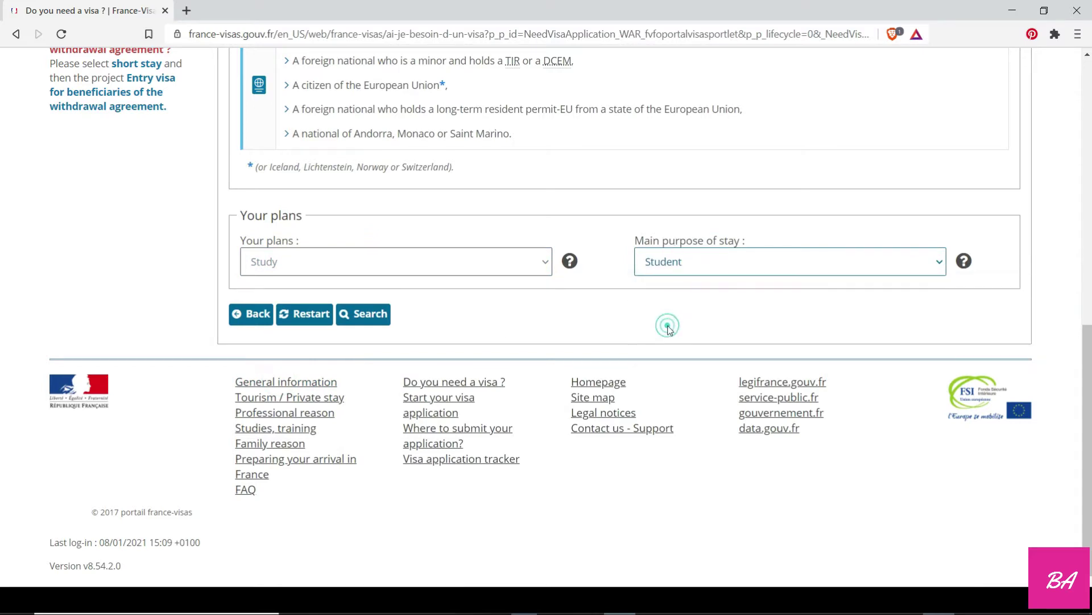
{"action": "left_click", "coordinate": [373, 314]}
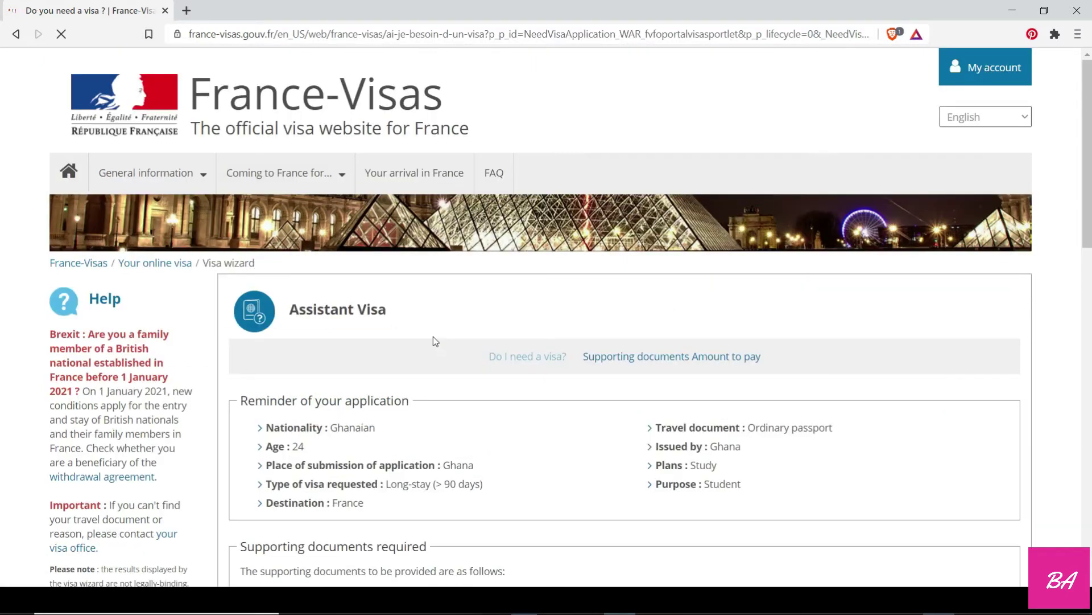
{"action": "scroll", "coordinate": [415, 330], "scroll_direction": "down", "scroll_amount": 6}
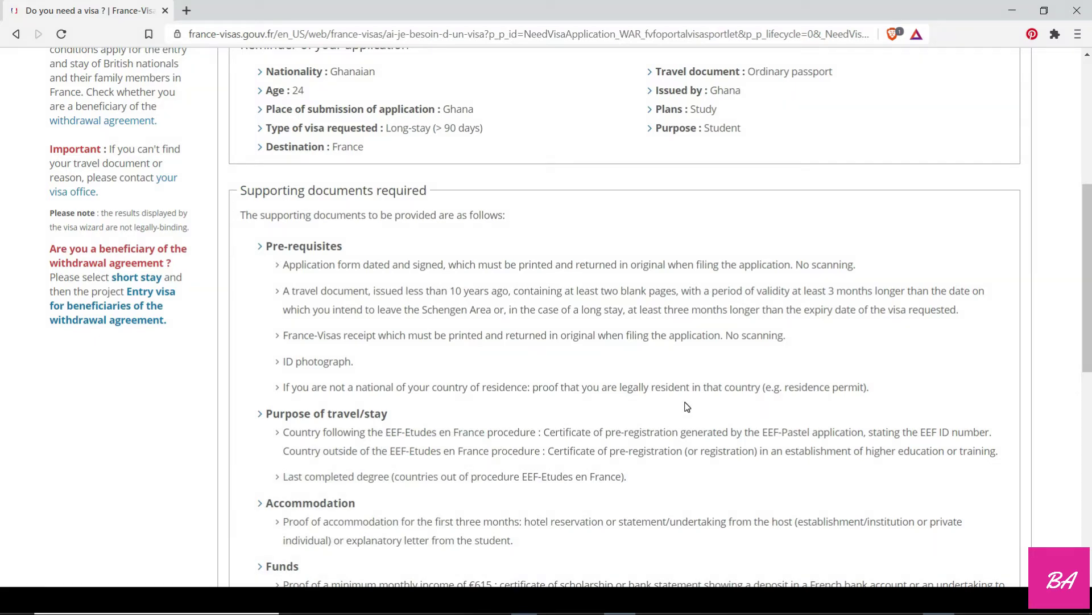
{"action": "scroll", "coordinate": [391, 423], "scroll_direction": "down", "scroll_amount": 1}
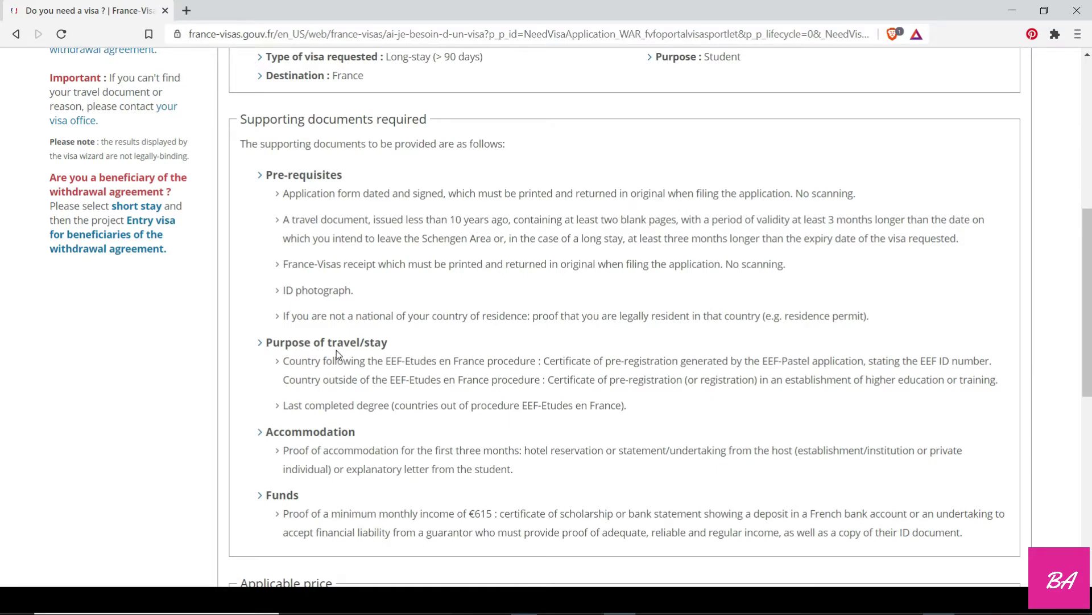
{"action": "scroll", "coordinate": [336, 350], "scroll_direction": "down", "scroll_amount": 2}
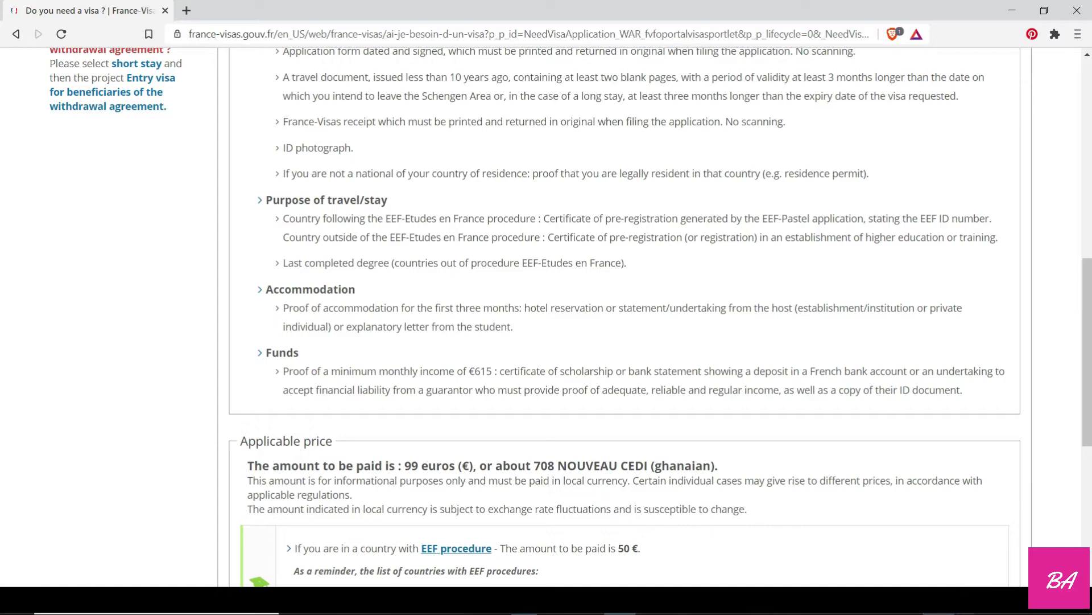
{"action": "left_click", "coordinate": [966, 603]}
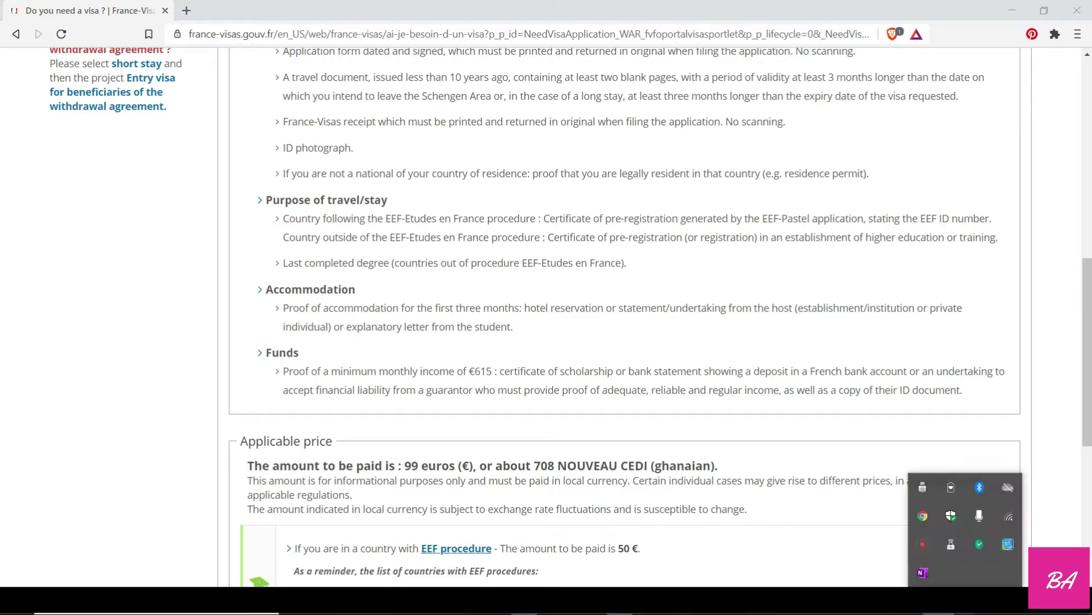
{"action": "right_click", "coordinate": [924, 546]}
{"action": "left_click", "coordinate": [940, 559]}
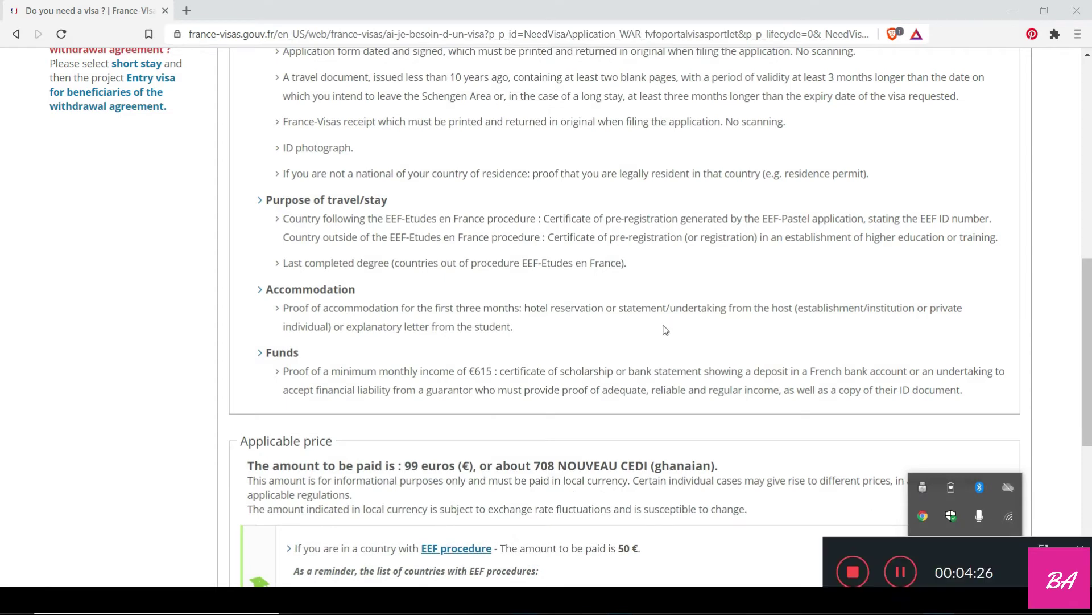
{"action": "scroll", "coordinate": [207, 184], "scroll_direction": "down", "scroll_amount": 5}
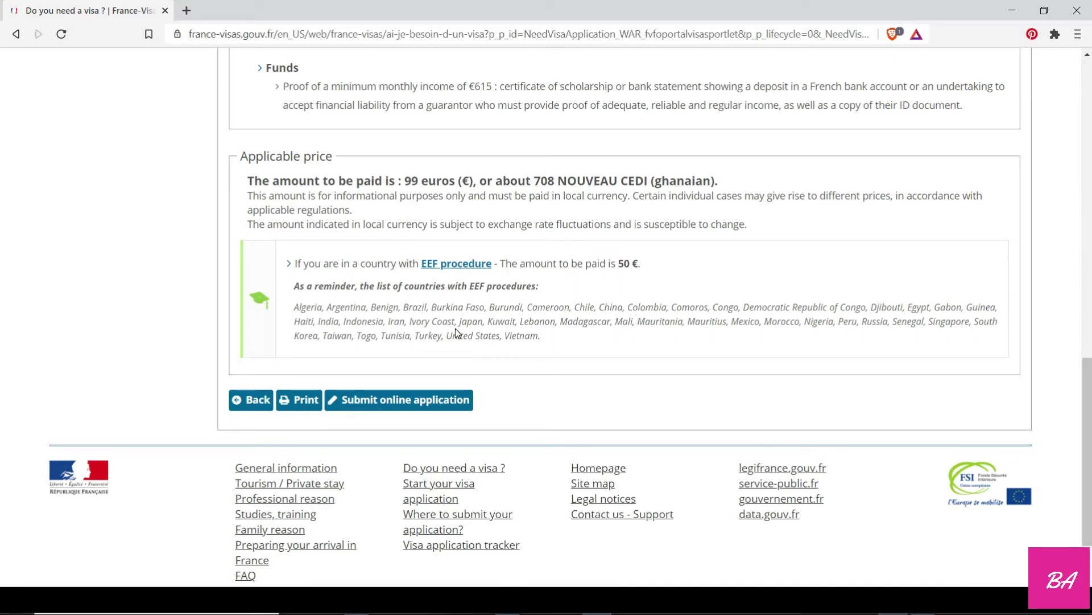
Start the online application, log in, and open the application form at its plans step.
{"action": "left_click", "coordinate": [366, 401]}
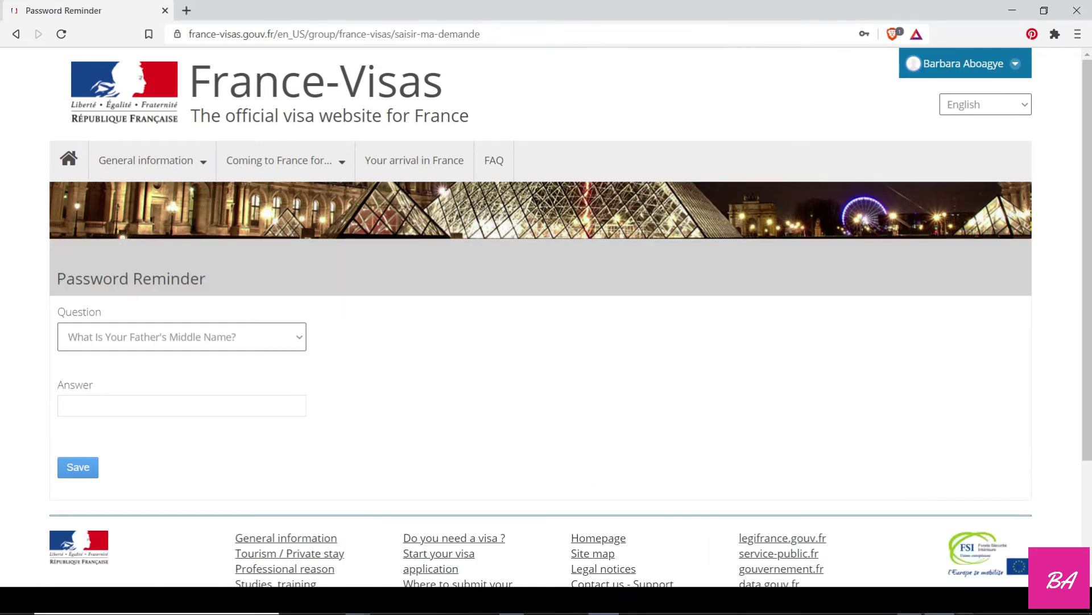
{"action": "left_click", "coordinate": [966, 602]}
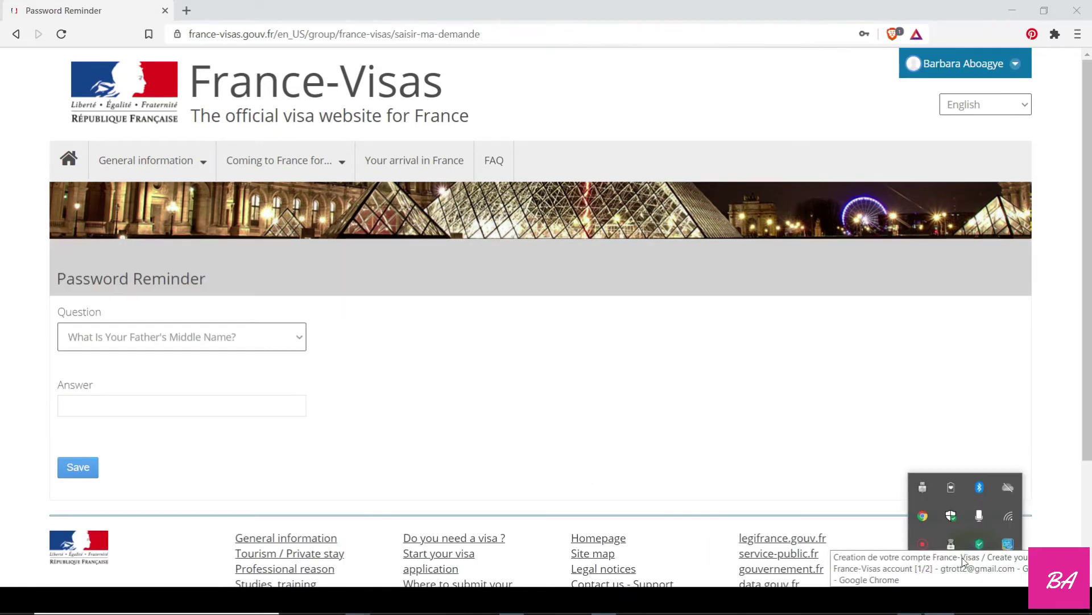
{"action": "right_click", "coordinate": [923, 545]}
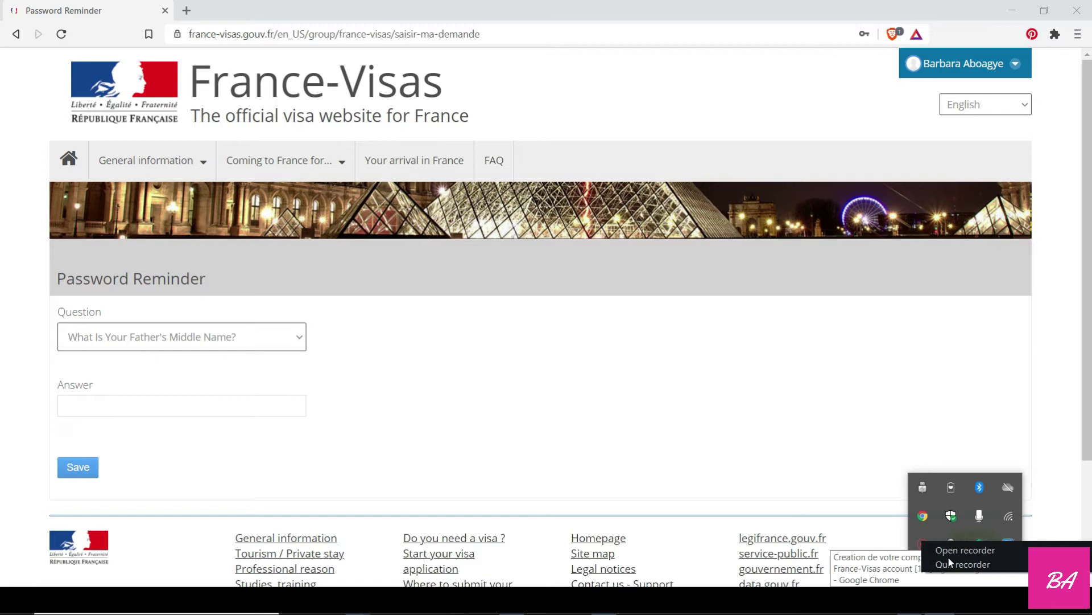
{"action": "left_click", "coordinate": [949, 562]}
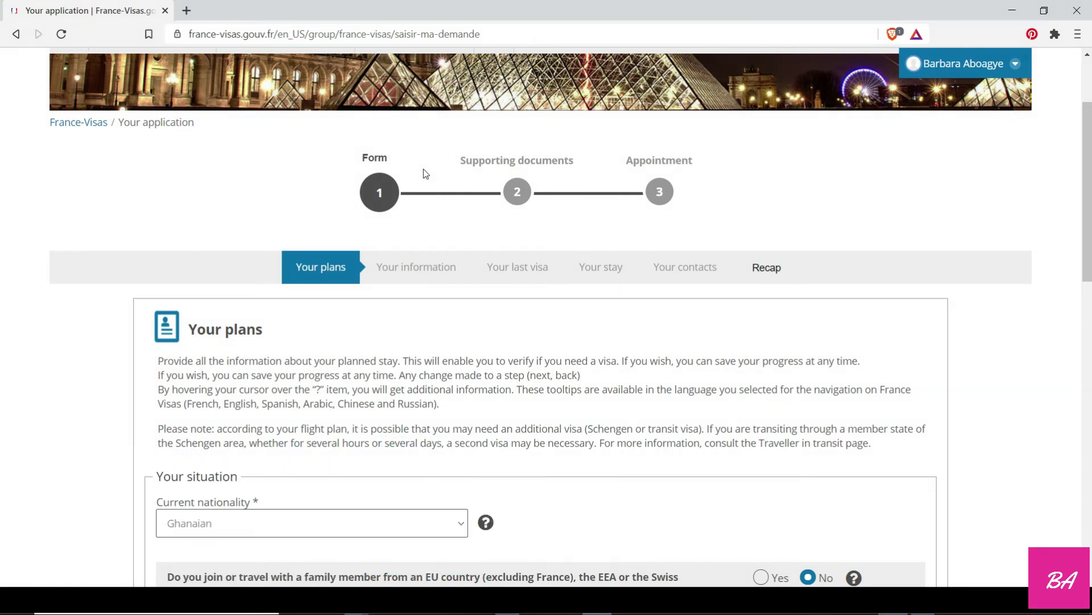
Scroll down through the prefilled plans and verify whether they require a visa.
{"action": "scroll", "coordinate": [407, 330], "scroll_direction": "up", "scroll_amount": 2}
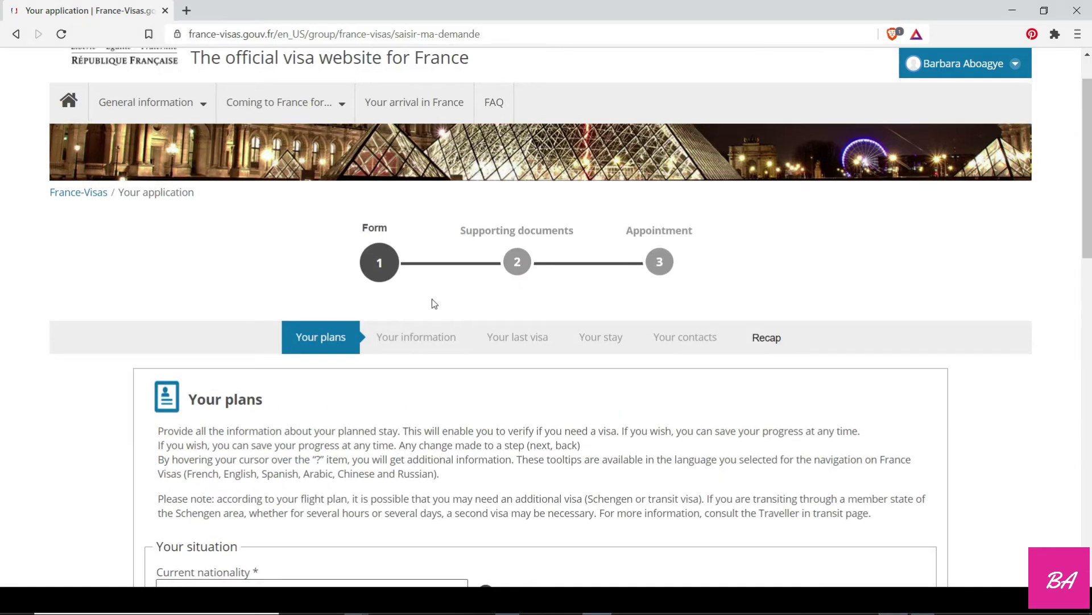
{"action": "scroll", "coordinate": [434, 302], "scroll_direction": "down", "scroll_amount": 5}
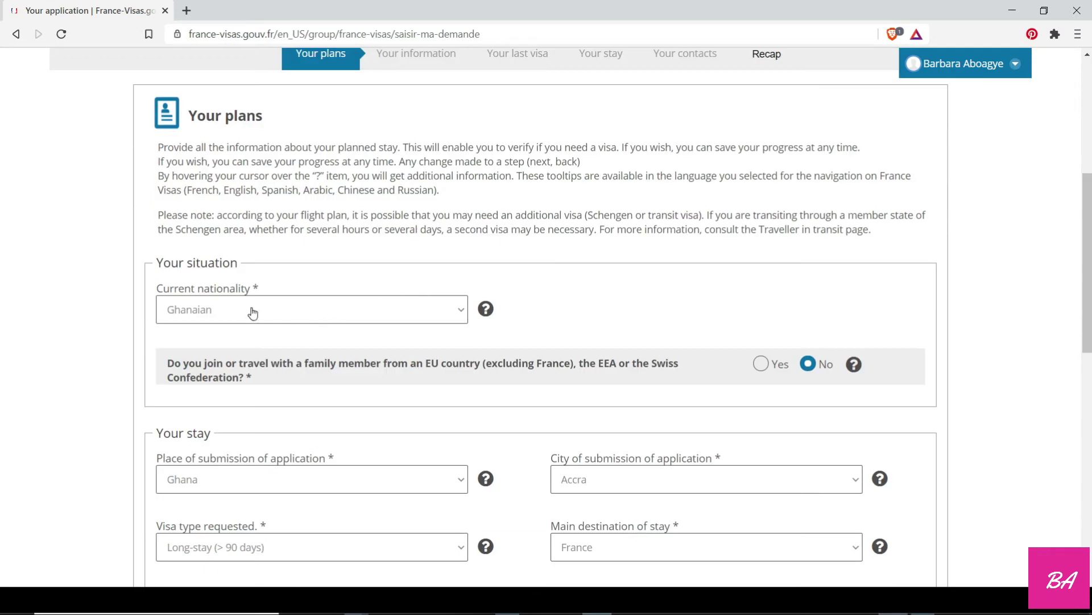
{"action": "scroll", "coordinate": [251, 313], "scroll_direction": "down", "scroll_amount": 3}
{"action": "scroll", "coordinate": [548, 501], "scroll_direction": "down", "scroll_amount": 3}
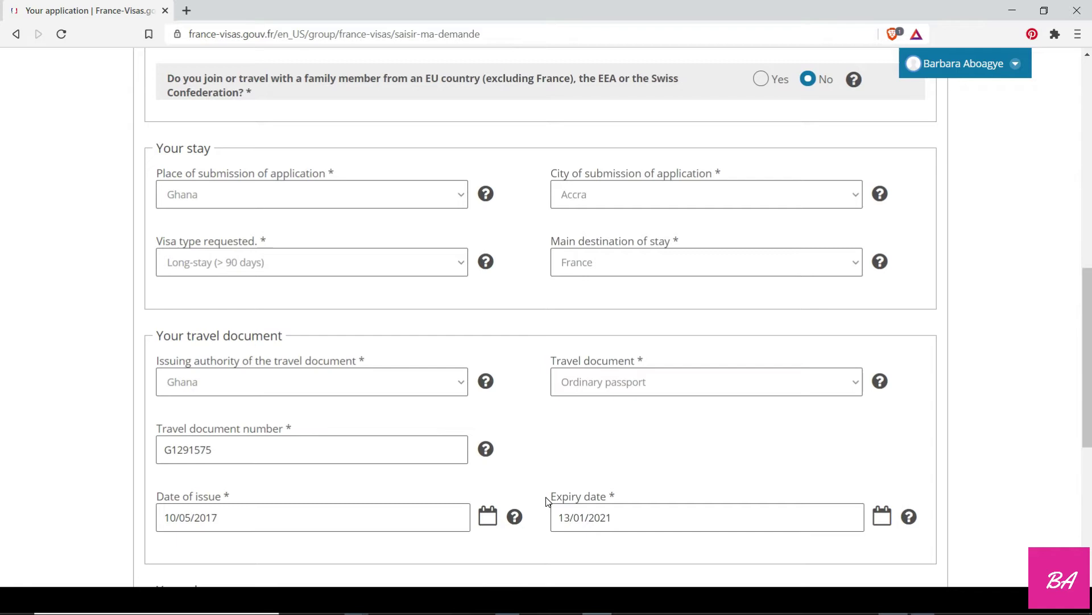
{"action": "scroll", "coordinate": [546, 500], "scroll_direction": "down", "scroll_amount": 4}
{"action": "scroll", "coordinate": [576, 437], "scroll_direction": "down", "scroll_amount": 1}
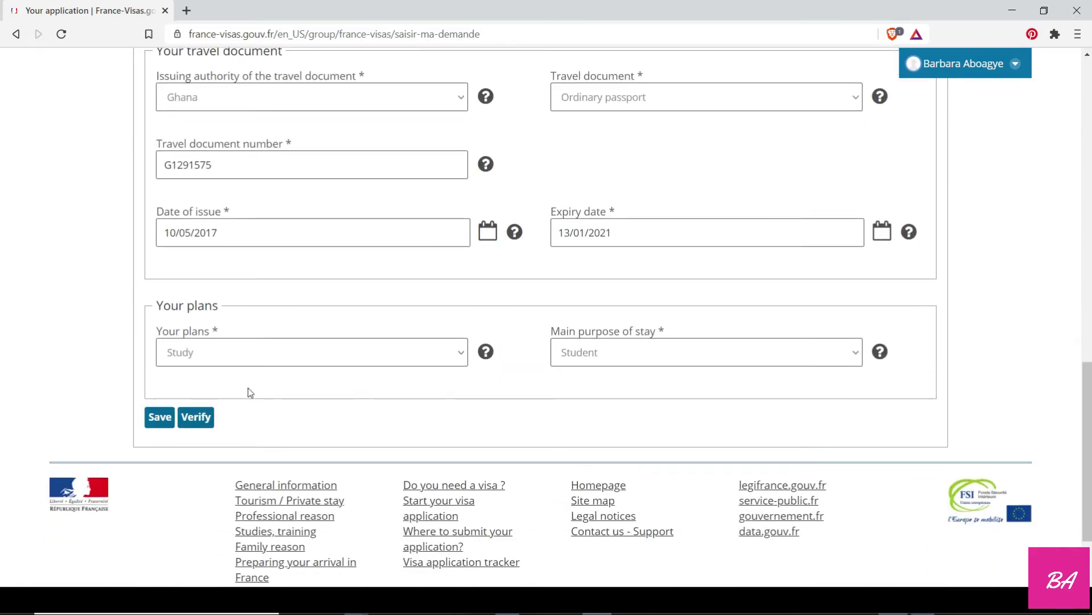
{"action": "left_click", "coordinate": [207, 423]}
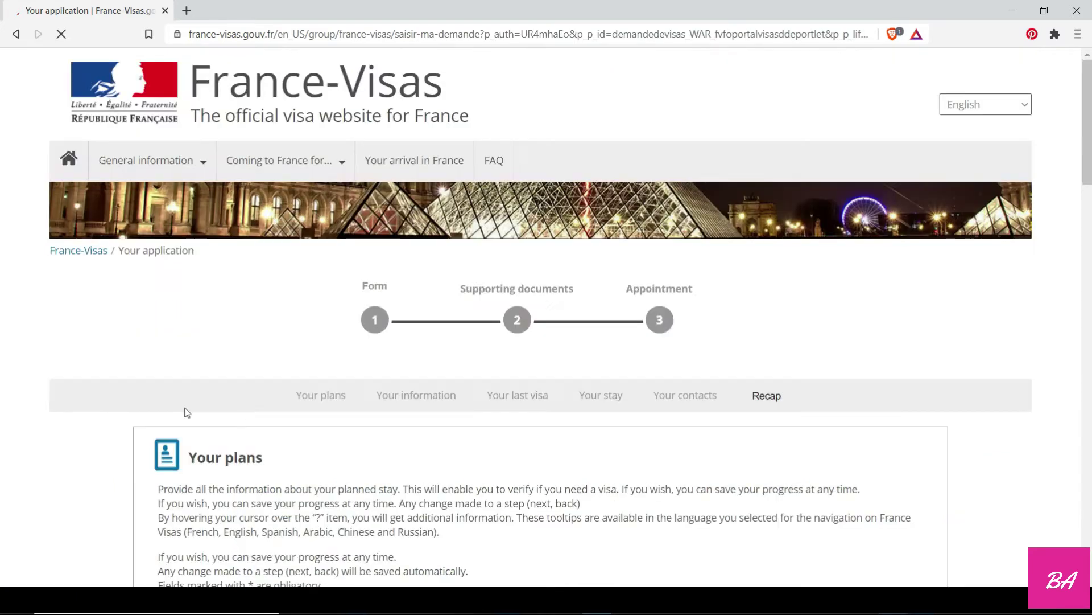
Go to the next step and confirm the travel document number in the notice.
{"action": "scroll", "coordinate": [342, 305], "scroll_direction": "up", "scroll_amount": 8}
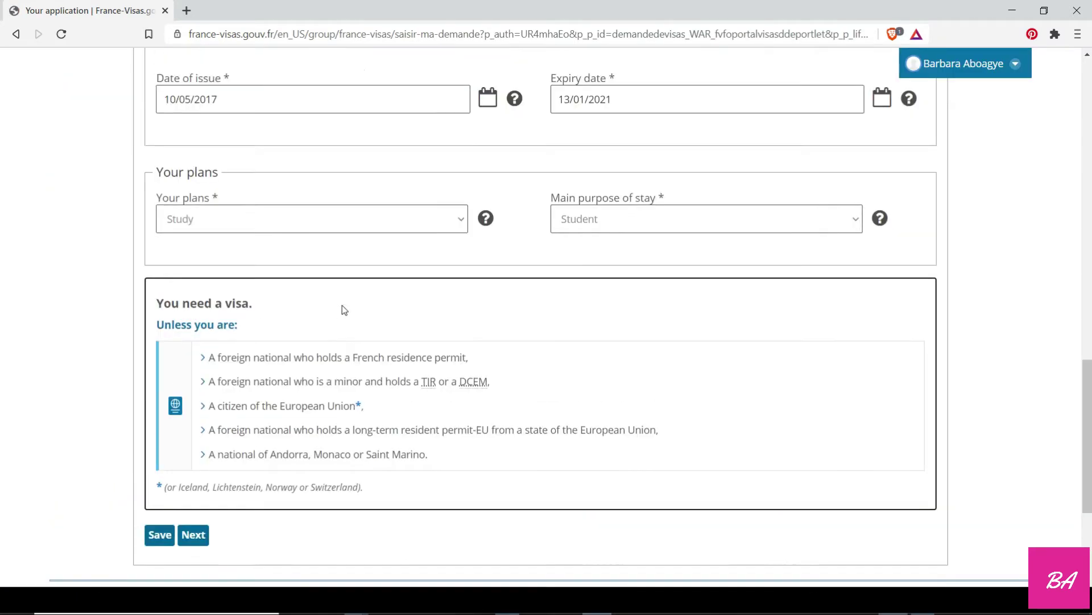
{"action": "scroll", "coordinate": [342, 305], "scroll_direction": "up", "scroll_amount": 7}
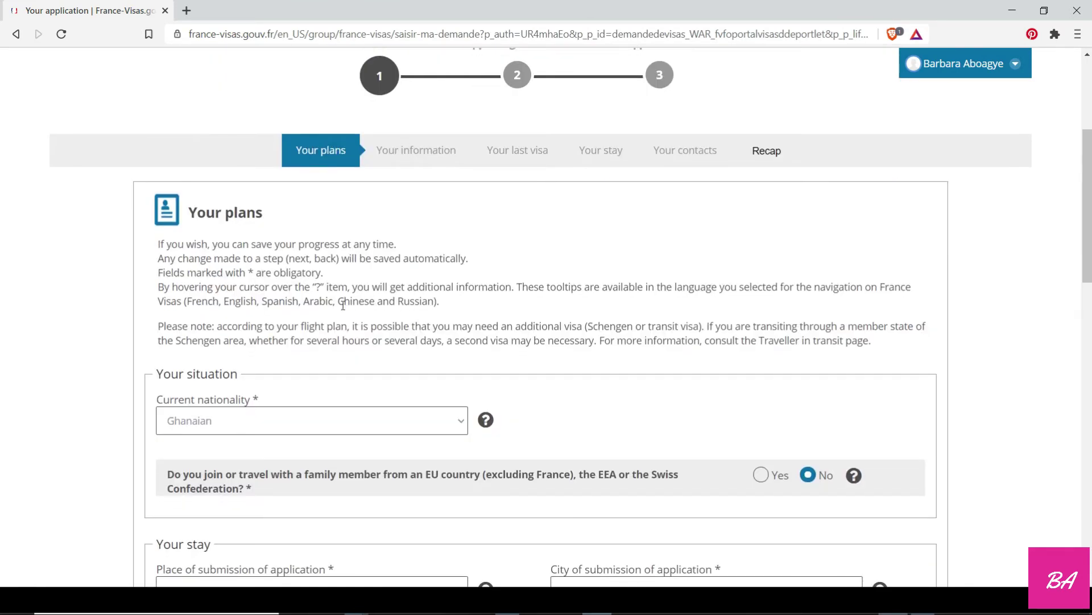
{"action": "scroll", "coordinate": [343, 305], "scroll_direction": "down", "scroll_amount": 20}
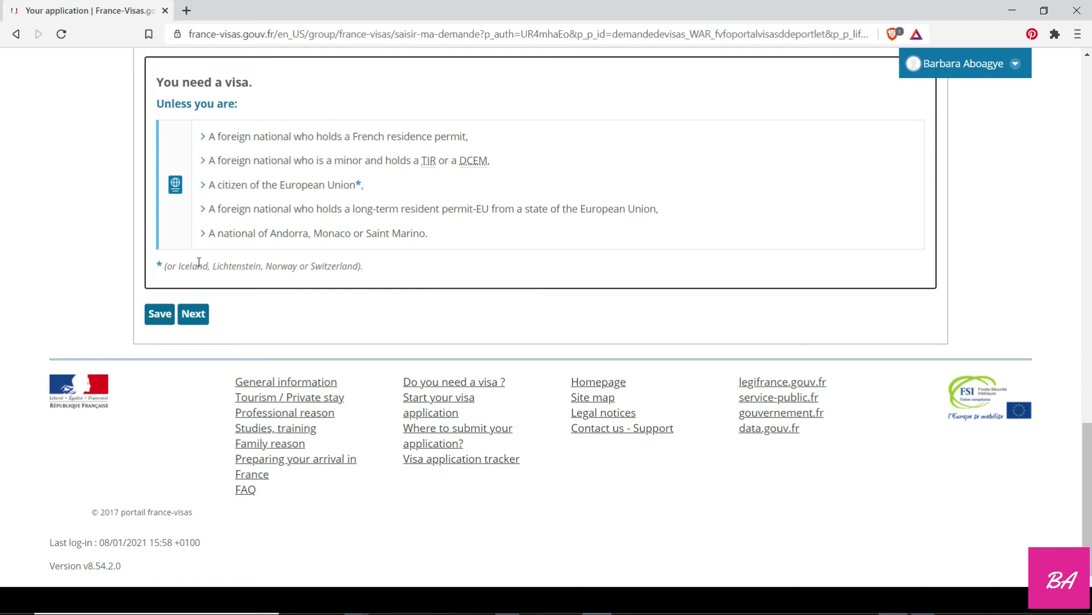
{"action": "left_click", "coordinate": [192, 317]}
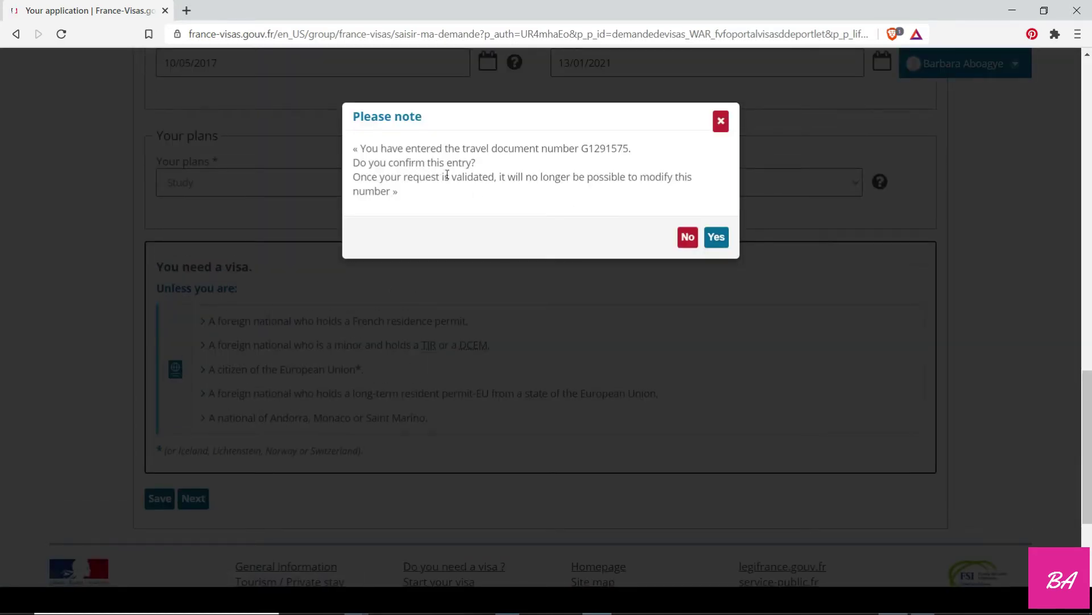
{"action": "left_click", "coordinate": [716, 237]}
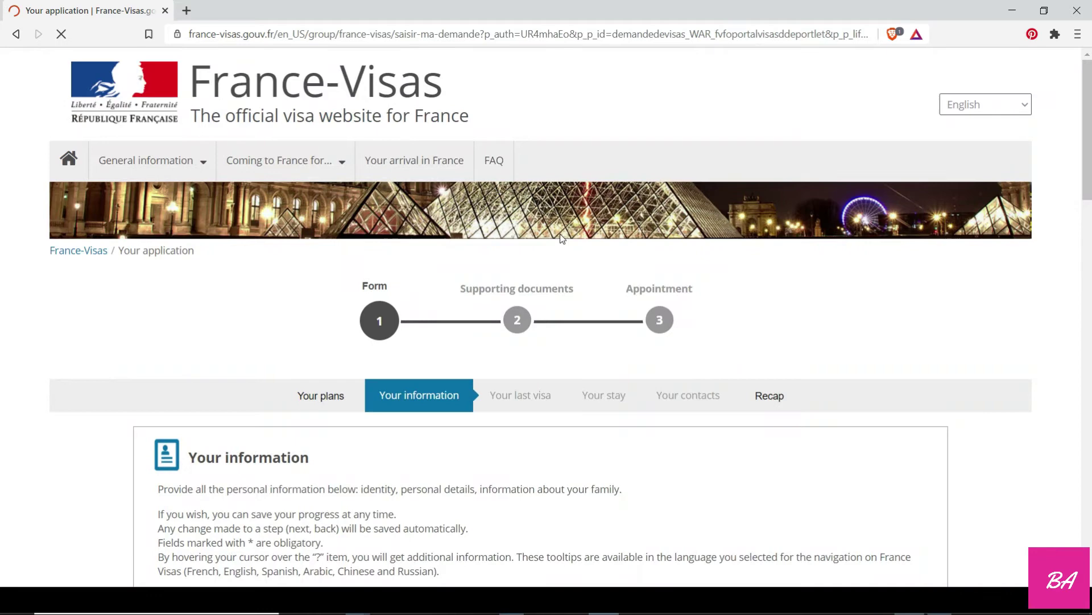
Set sex to Female and marital status to Single.
{"action": "scroll", "coordinate": [538, 333], "scroll_direction": "down", "scroll_amount": 4}
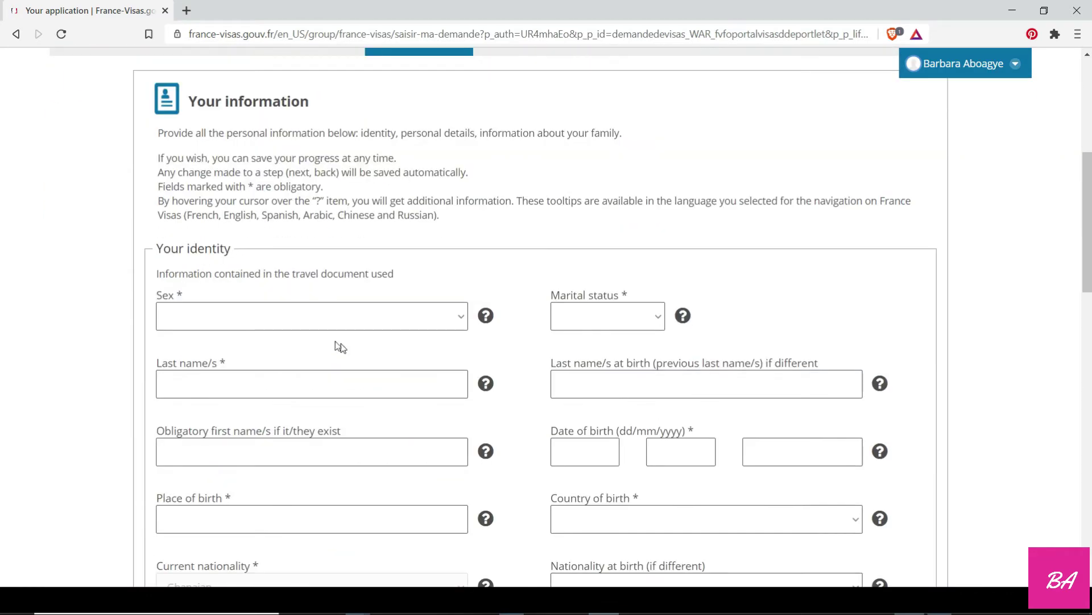
{"action": "left_click", "coordinate": [326, 324]}
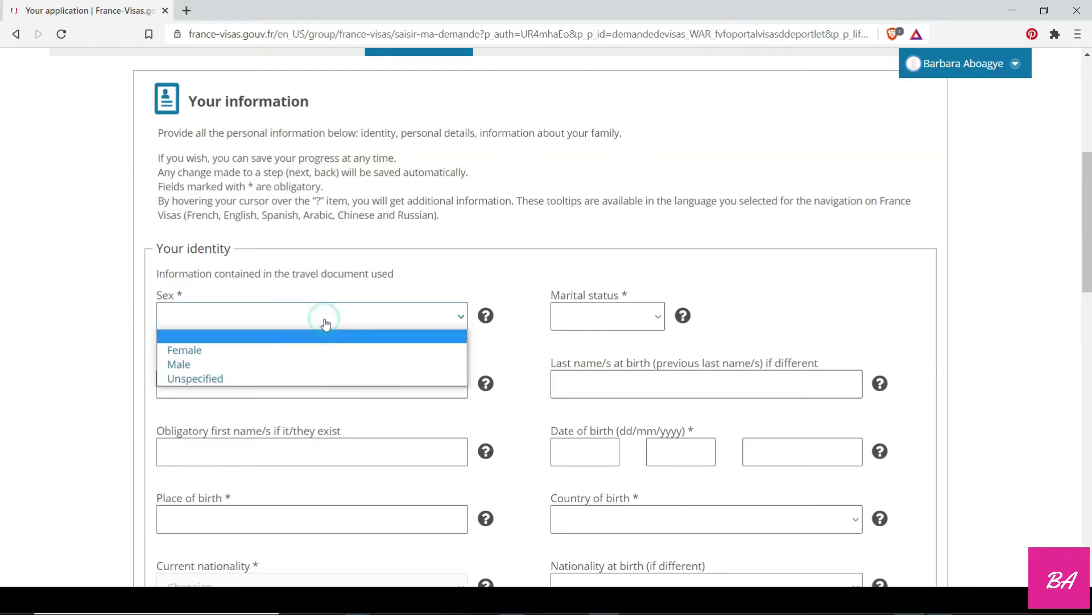
{"action": "left_click", "coordinate": [239, 349]}
{"action": "left_click", "coordinate": [591, 329]}
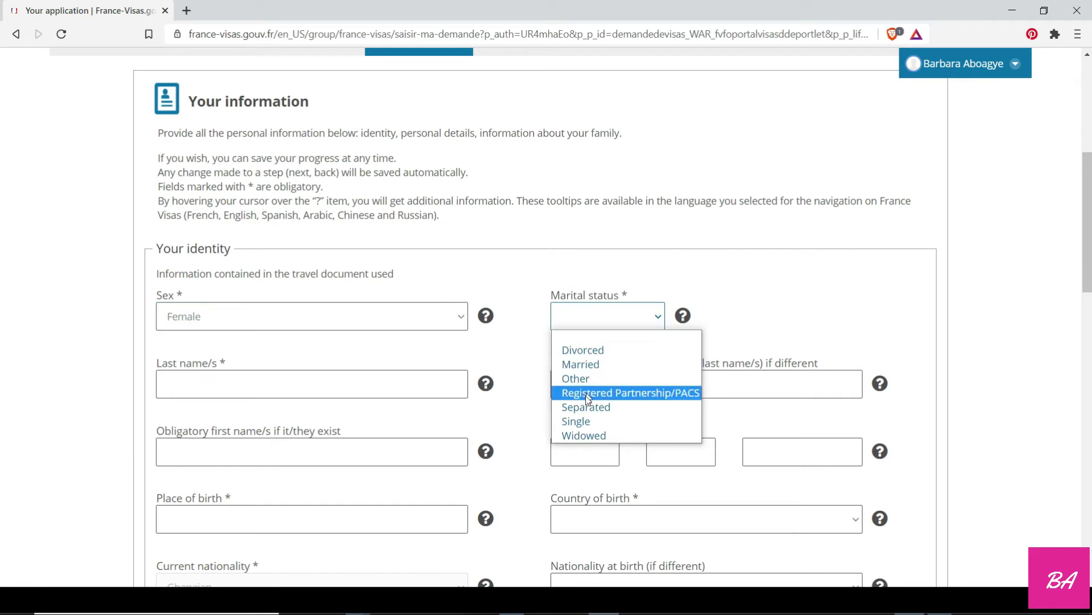
{"action": "left_click", "coordinate": [583, 424]}
Enter the applicant's last name and first name, correcting a typo.
{"action": "left_click", "coordinate": [276, 373]}
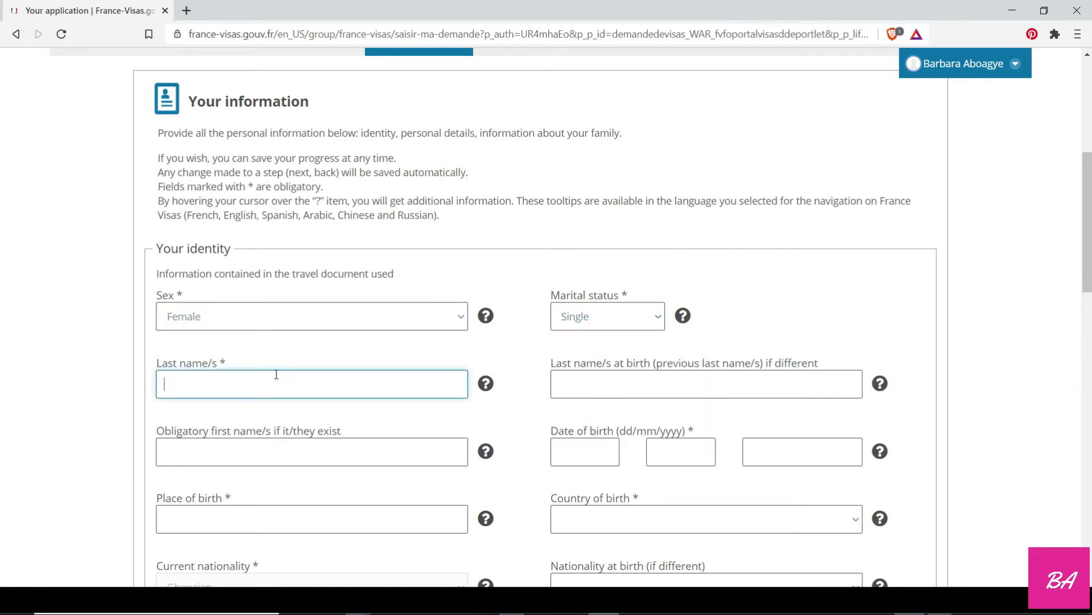
{"action": "left_click", "coordinate": [241, 459]}
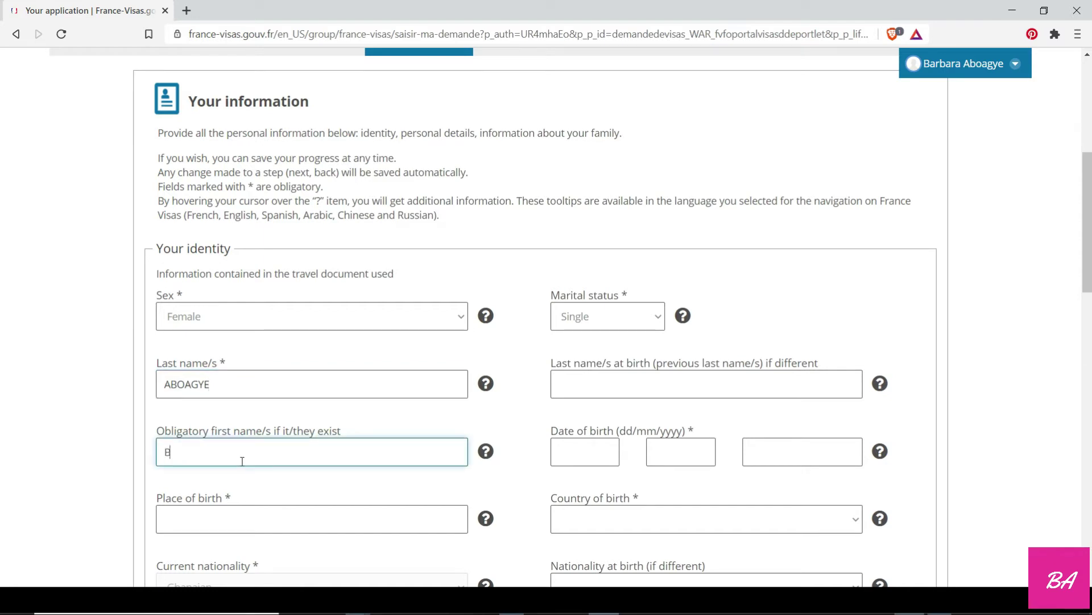
{"action": "type", "text": "Barbar"}
{"action": "key", "text": "BackSpace"}
{"action": "key", "text": "BackSpace"}
{"action": "key", "text": "BackSpace"}
Set the place of birth to ACCRA and the country of birth to Ghana.
{"action": "scroll", "coordinate": [242, 461], "scroll_direction": "down", "scroll_amount": 1}
{"action": "left_click", "coordinate": [232, 447]}
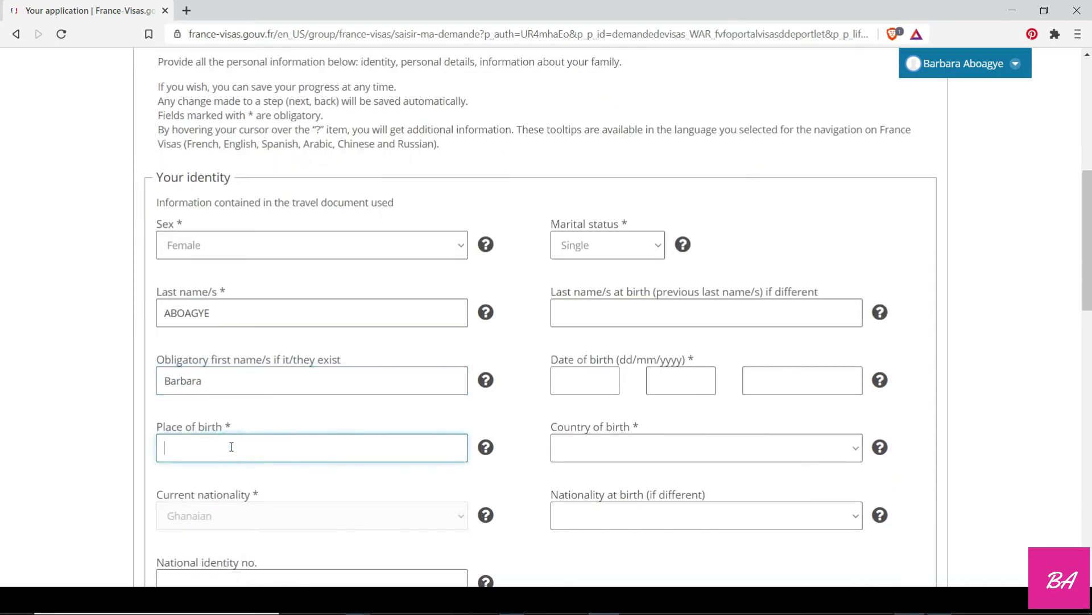
{"action": "type", "text": "ACCRA"}
{"action": "scroll", "coordinate": [232, 447], "scroll_direction": "down", "scroll_amount": 2}
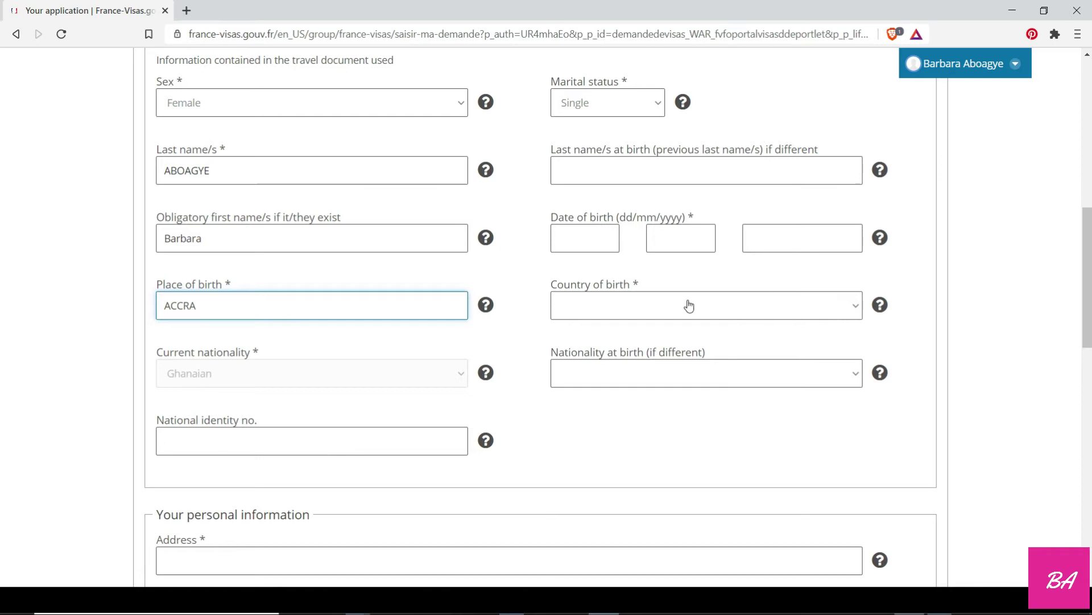
{"action": "left_click", "coordinate": [688, 305]}
{"action": "scroll", "coordinate": [599, 176], "scroll_direction": "down", "scroll_amount": 12}
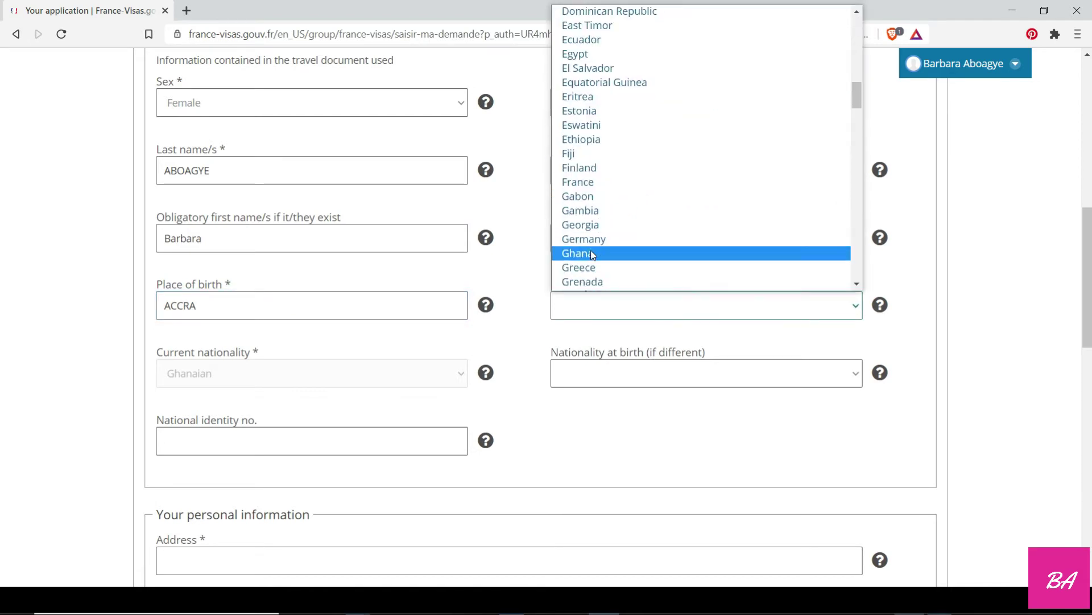
{"action": "left_click", "coordinate": [591, 253]}
Fill in the applicant's date of birth in the day, month and year boxes.
{"action": "left_click", "coordinate": [588, 243]}
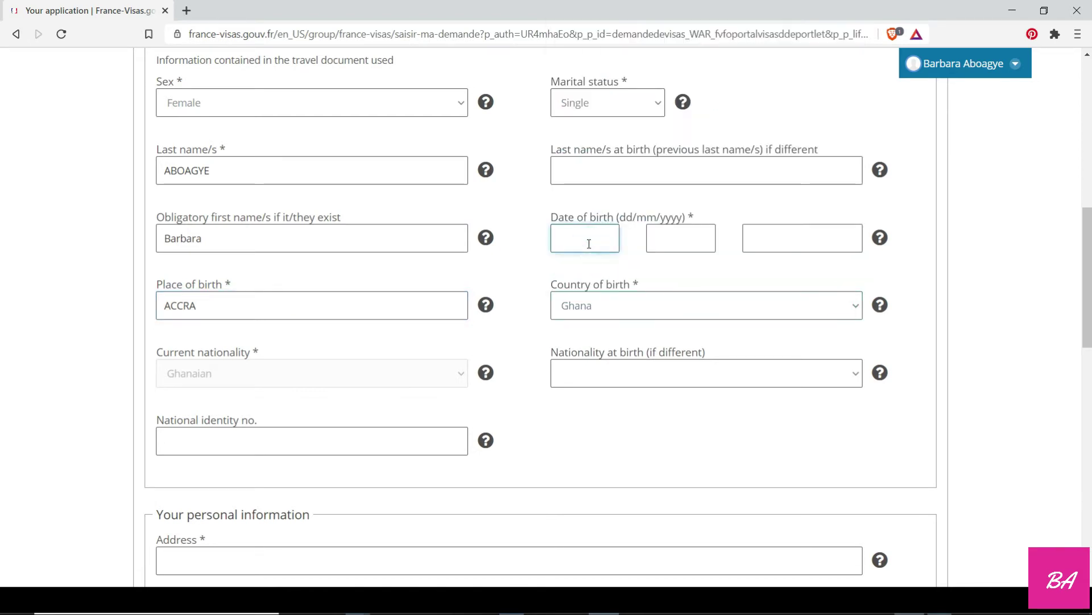
{"action": "type", "text": "23"}
{"action": "left_click", "coordinate": [666, 238]}
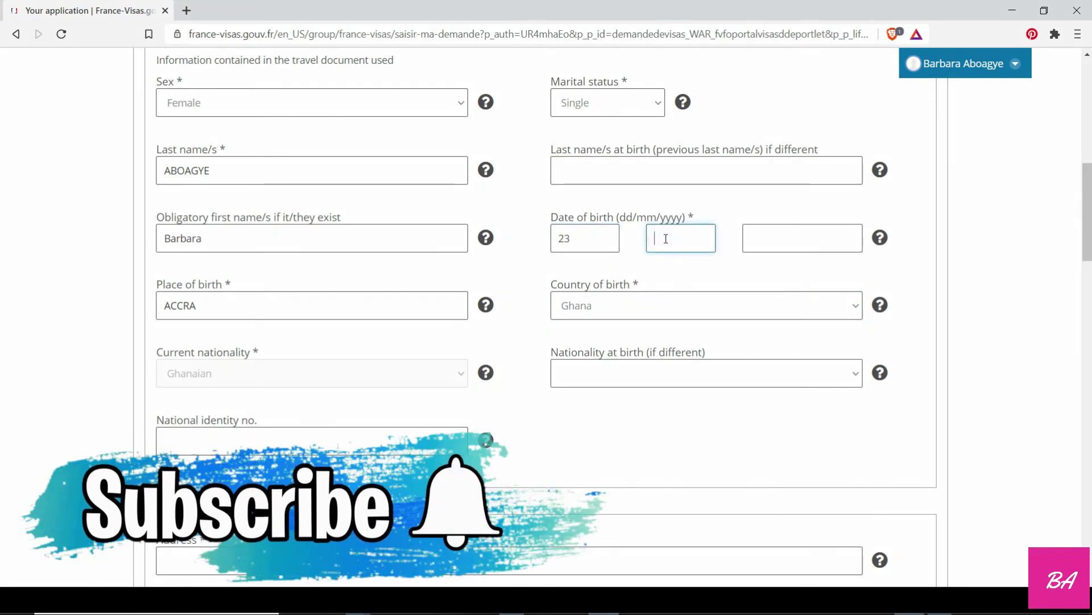
{"action": "type", "text": "01"}
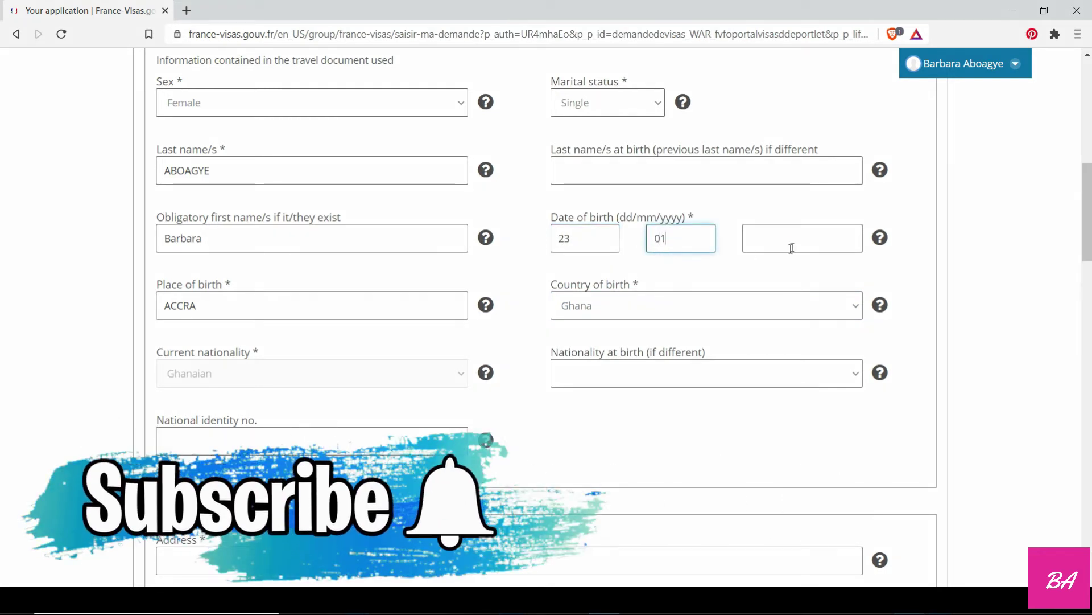
{"action": "left_click", "coordinate": [791, 246]}
{"action": "type", "text": "199"}
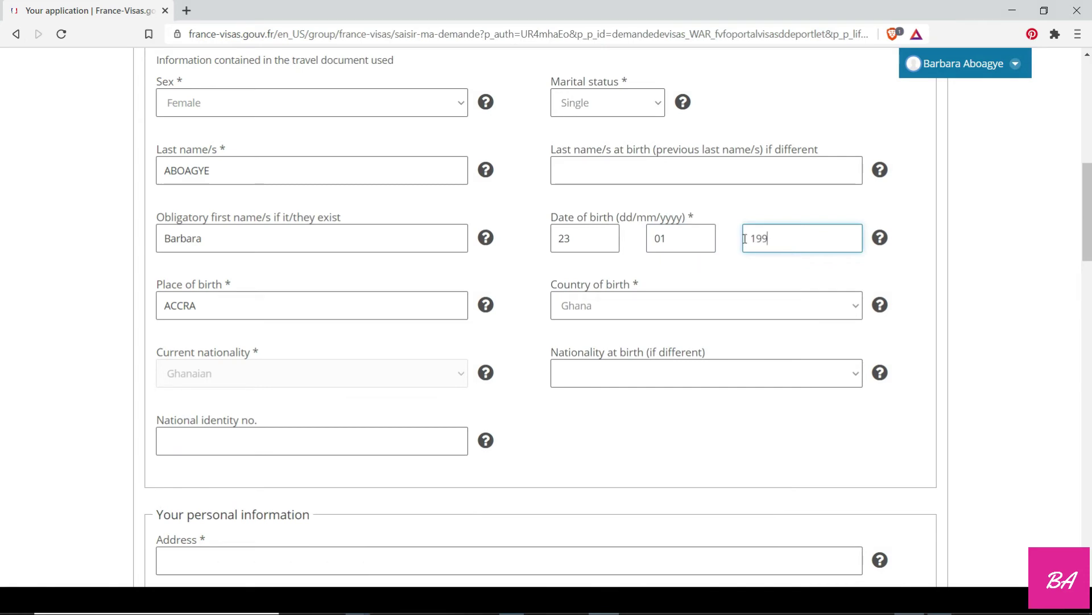
{"action": "type", "text": "6"}
{"action": "scroll", "coordinate": [743, 241], "scroll_direction": "up", "scroll_amount": 3}
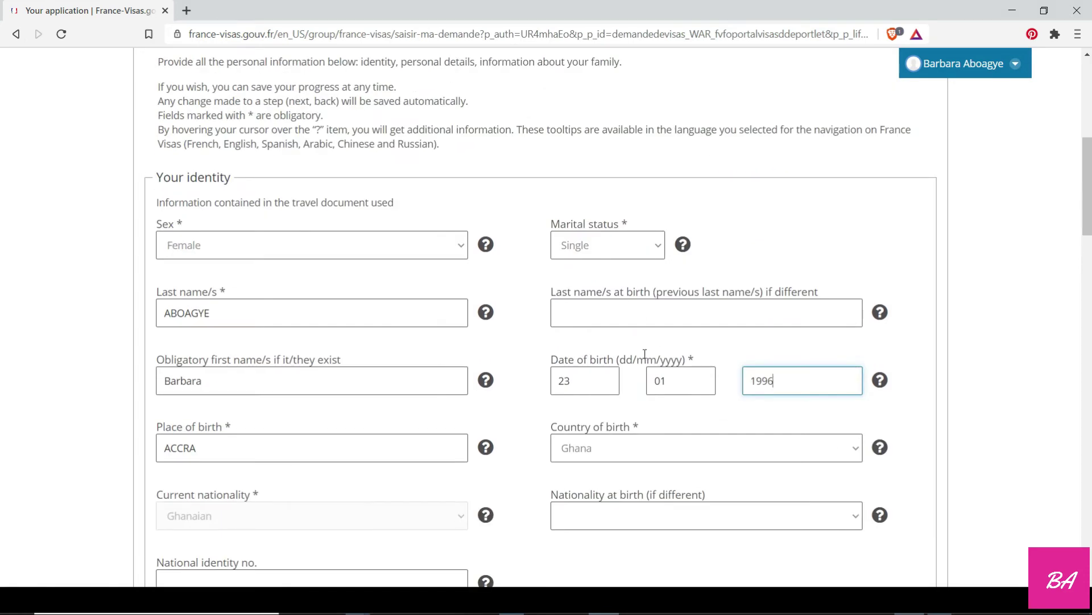
{"action": "scroll", "coordinate": [645, 354], "scroll_direction": "down", "scroll_amount": 3}
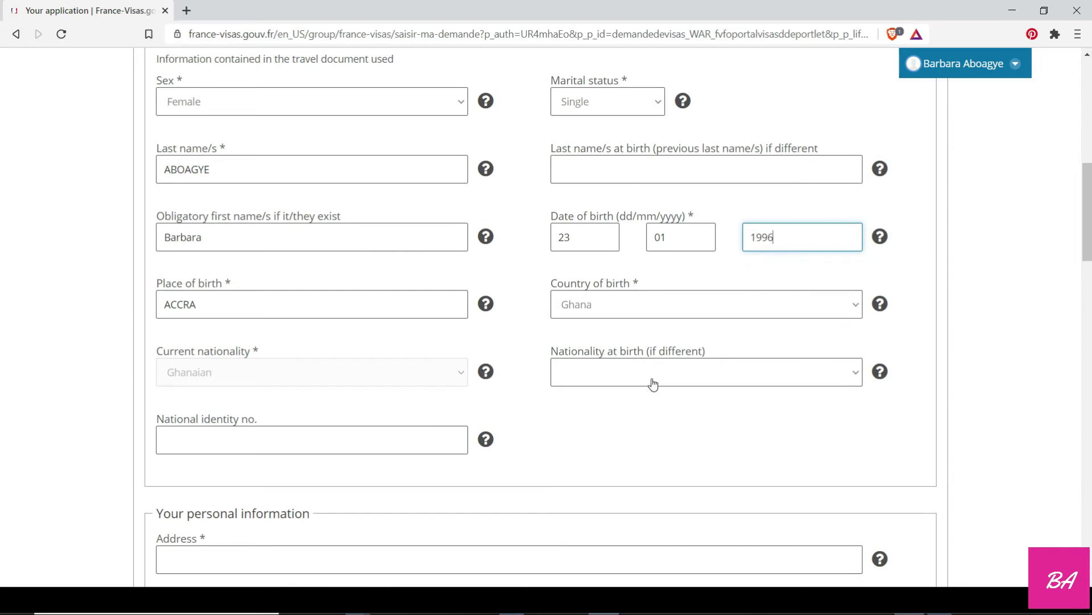
Enter the applicant's home address and set the city to Accra.
{"action": "scroll", "coordinate": [315, 395], "scroll_direction": "down", "scroll_amount": 3}
{"action": "left_click", "coordinate": [279, 418]}
{"action": "scroll", "coordinate": [281, 419], "scroll_direction": "down", "scroll_amount": 1}
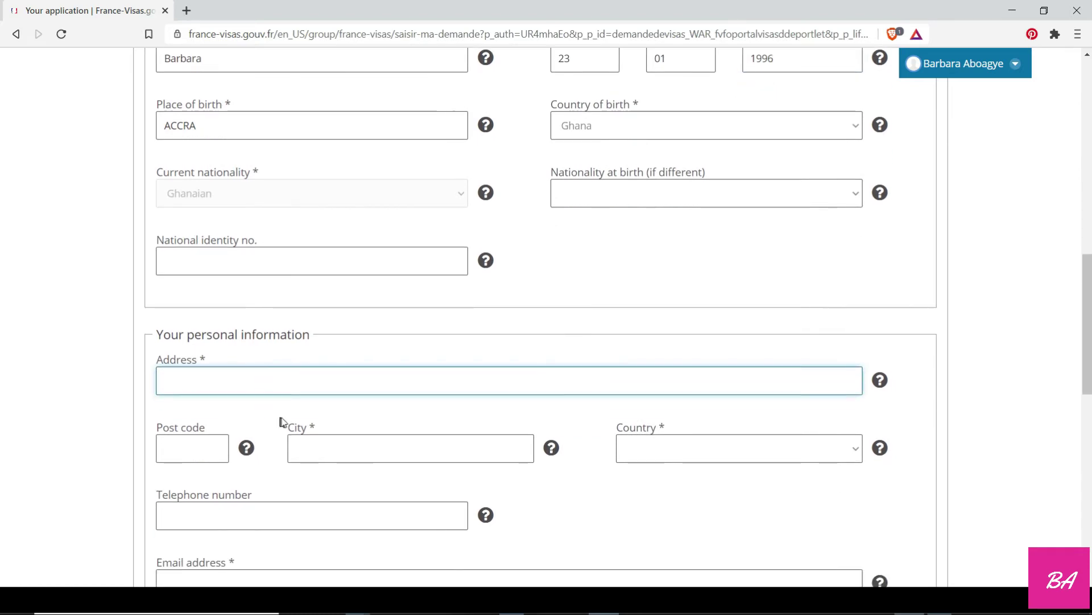
{"action": "type", "text": "BVKSNAGLNWLDKBTR"}
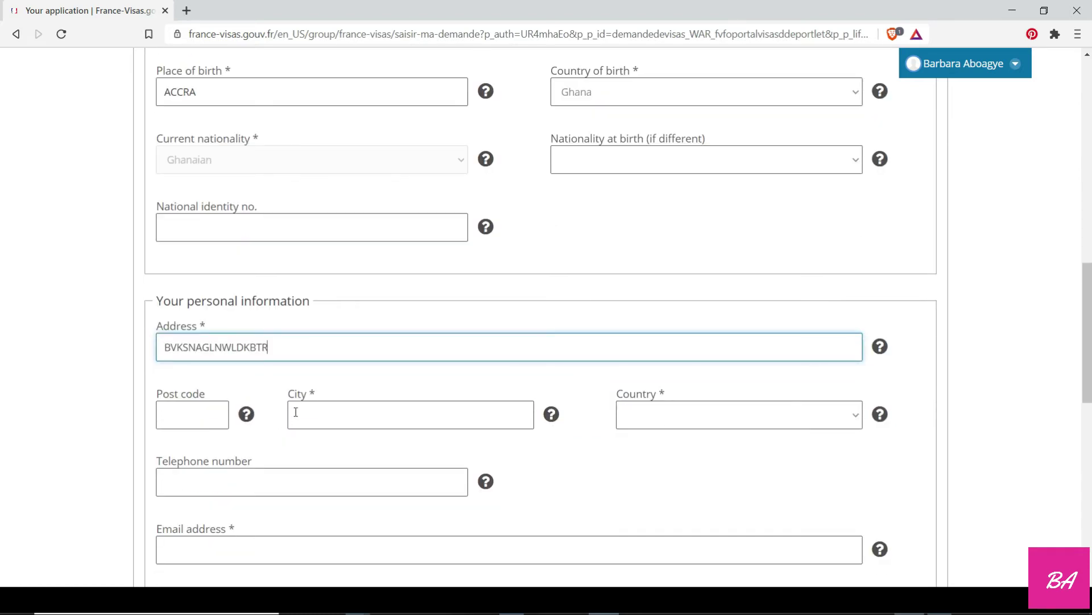
{"action": "left_click", "coordinate": [346, 408]}
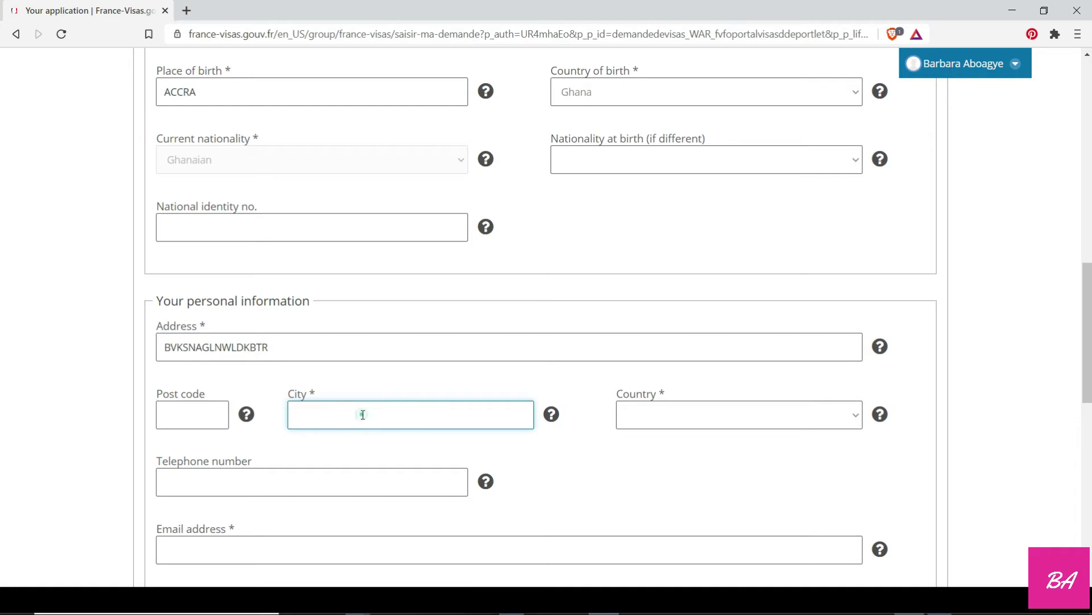
{"action": "type", "text": "ACCRA"}
Choose Ghana as the address country and enter the applicant's e-mail address.
{"action": "left_click", "coordinate": [664, 411]}
{"action": "scroll", "coordinate": [659, 341], "scroll_direction": "down", "scroll_amount": 6}
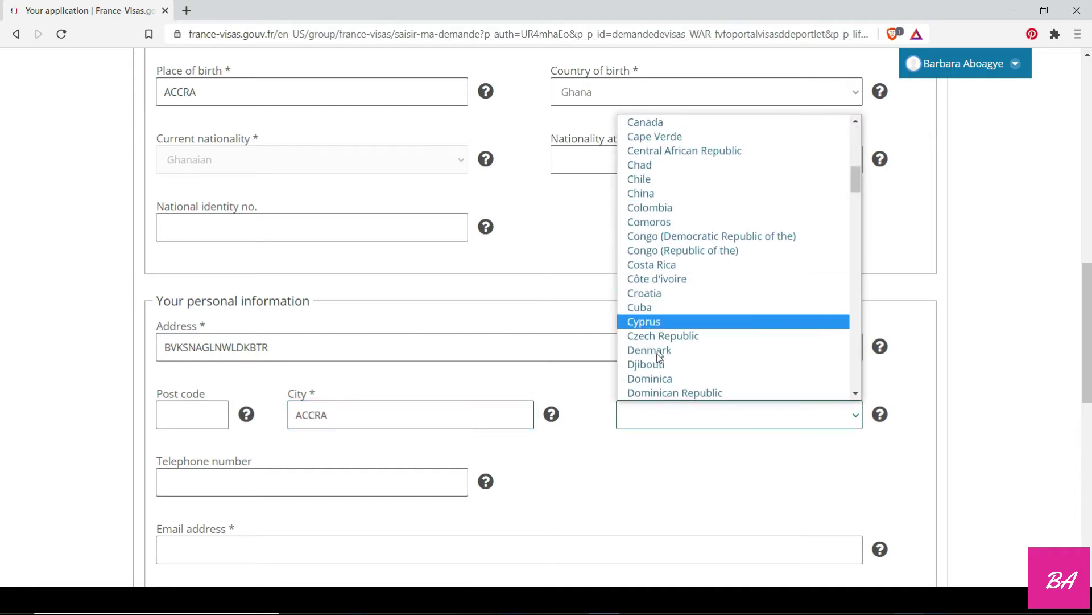
{"action": "scroll", "coordinate": [659, 359], "scroll_direction": "down", "scroll_amount": 6}
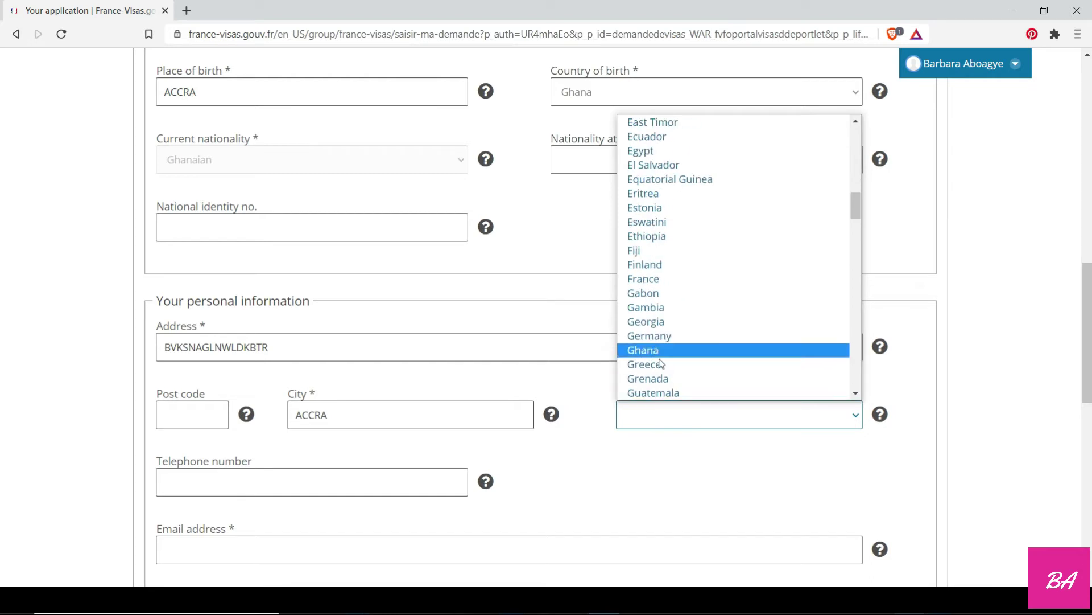
{"action": "left_click", "coordinate": [659, 350]}
{"action": "left_click", "coordinate": [200, 416]}
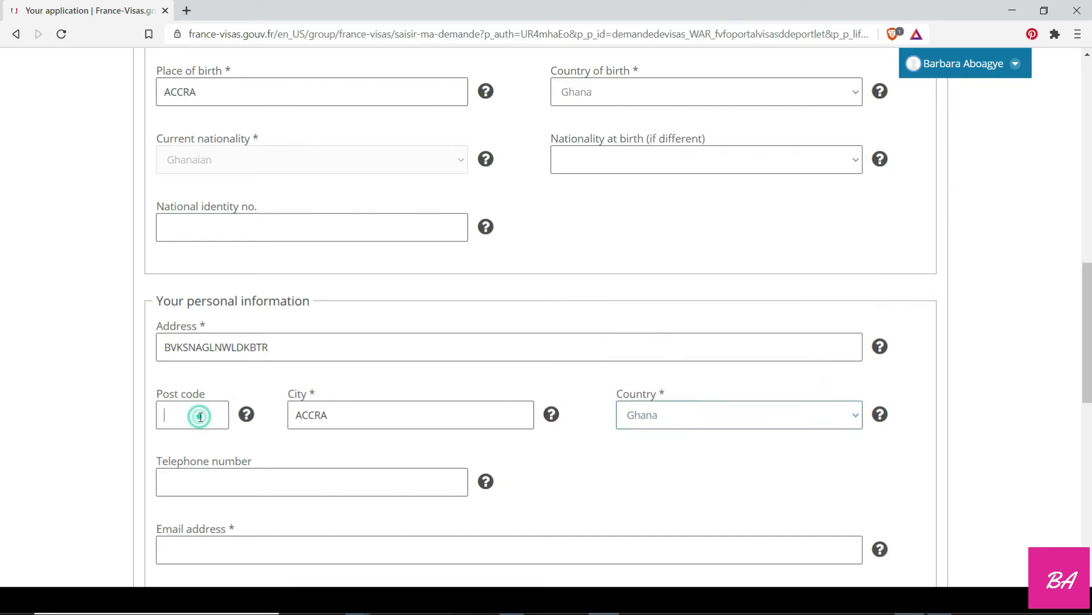
{"action": "left_click", "coordinate": [247, 415]}
{"action": "scroll", "coordinate": [265, 468], "scroll_direction": "down", "scroll_amount": 2}
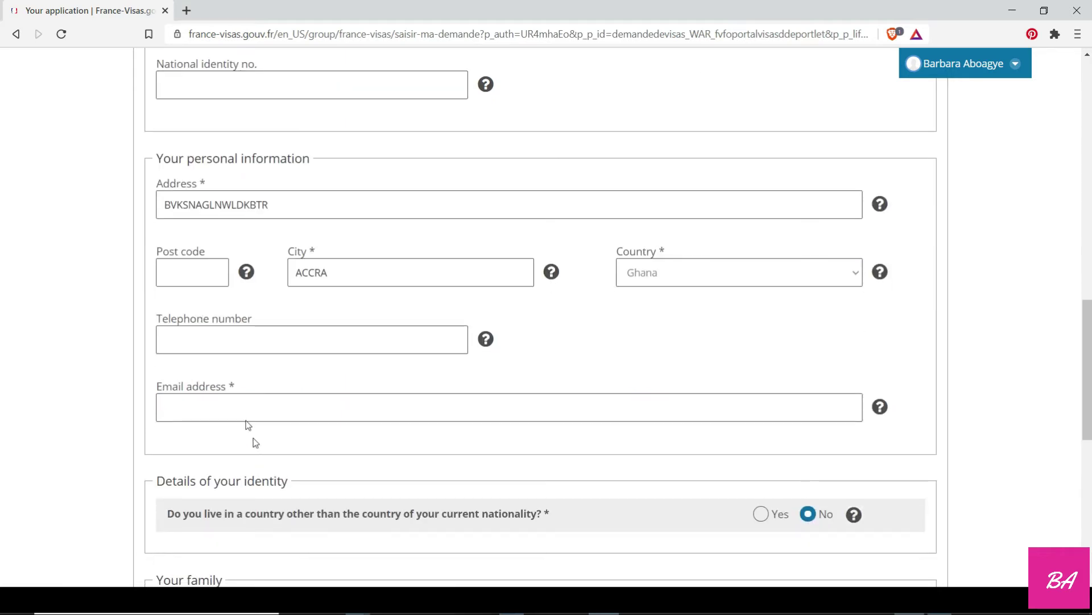
{"action": "left_click", "coordinate": [241, 408]}
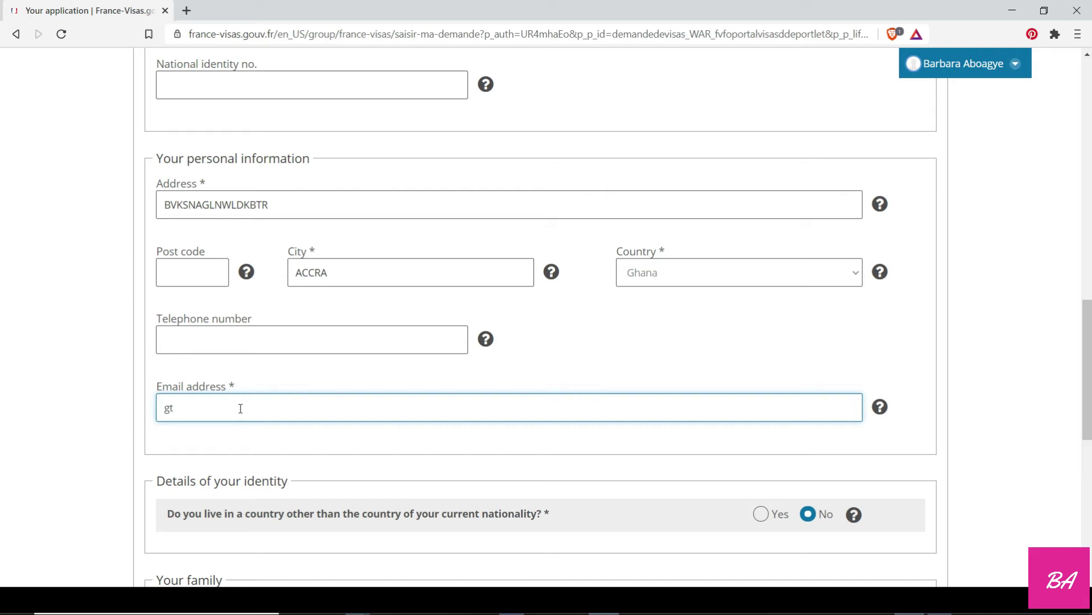
{"action": "scroll", "coordinate": [241, 398], "scroll_direction": "down", "scroll_amount": 2}
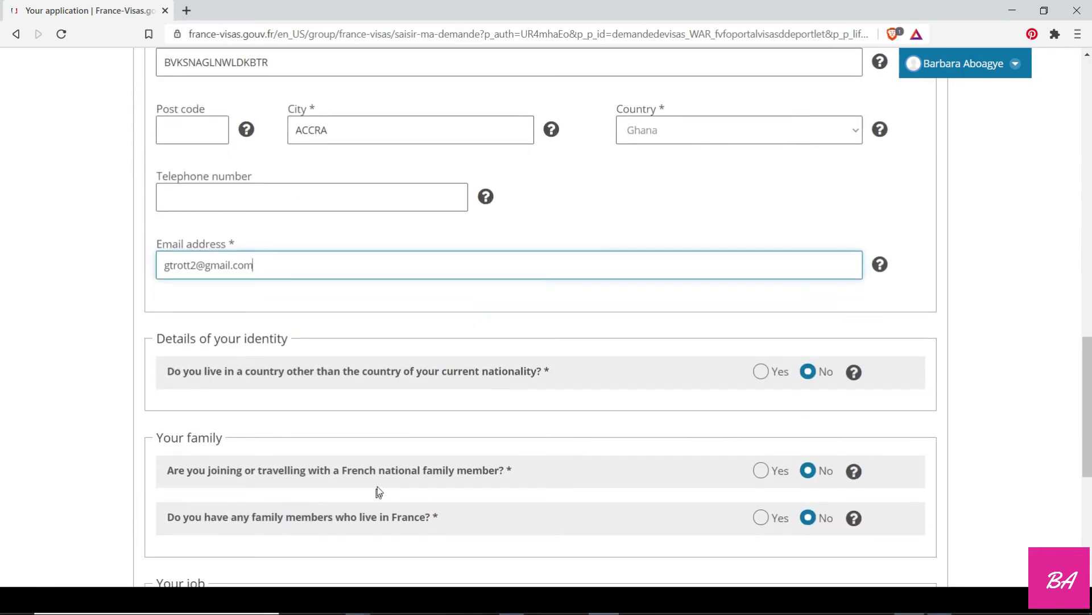
Set the current job to Chemist and the employment sector to Construction.
{"action": "scroll", "coordinate": [353, 432], "scroll_direction": "down", "scroll_amount": 3}
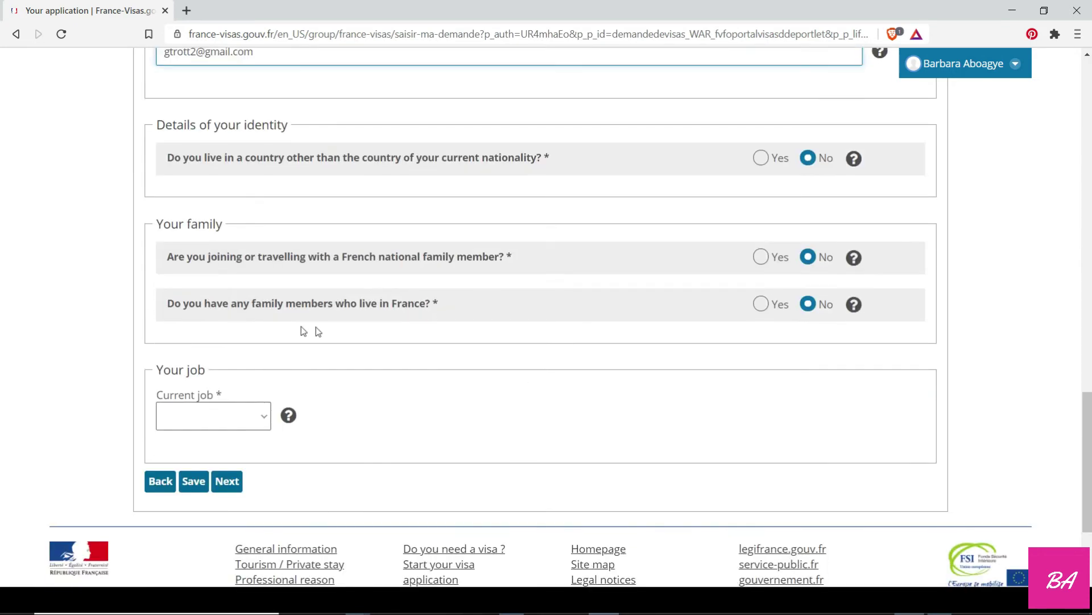
{"action": "left_click", "coordinate": [222, 421]}
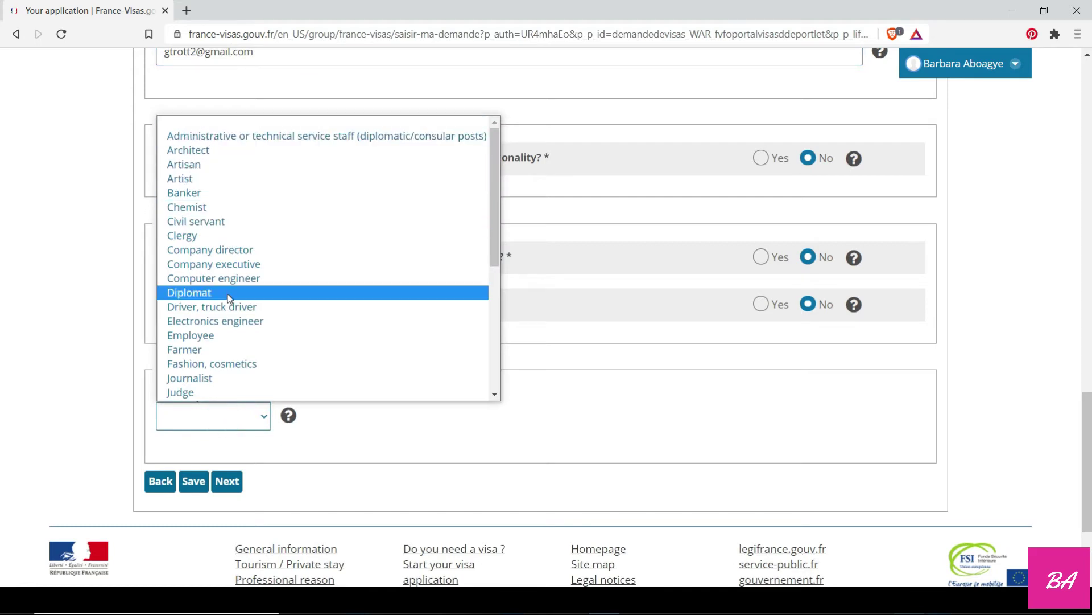
{"action": "scroll", "coordinate": [226, 292], "scroll_direction": "down", "scroll_amount": 5}
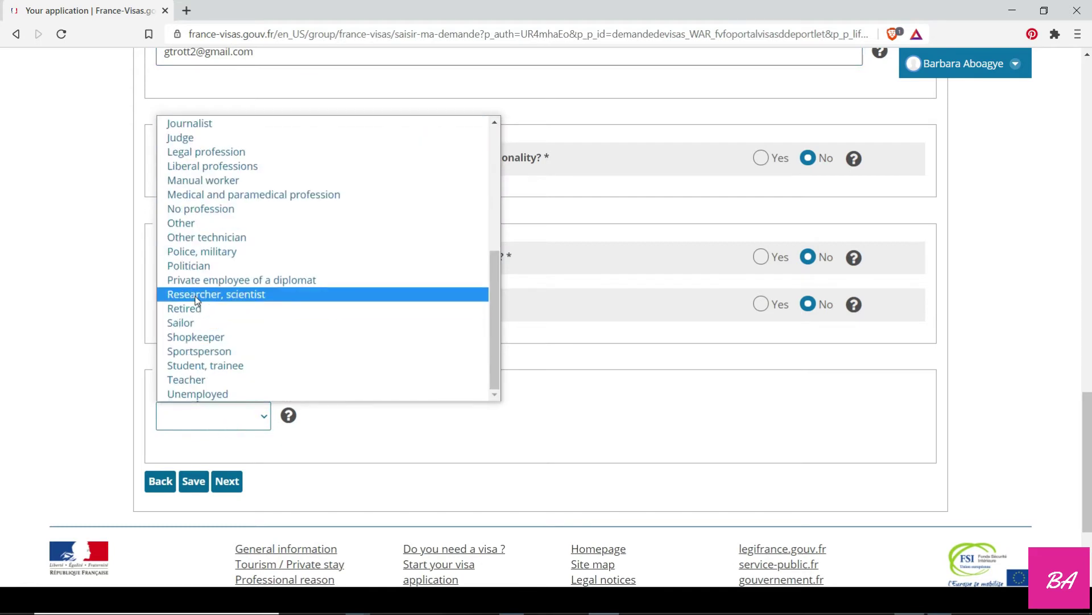
{"action": "left_click", "coordinate": [195, 228]}
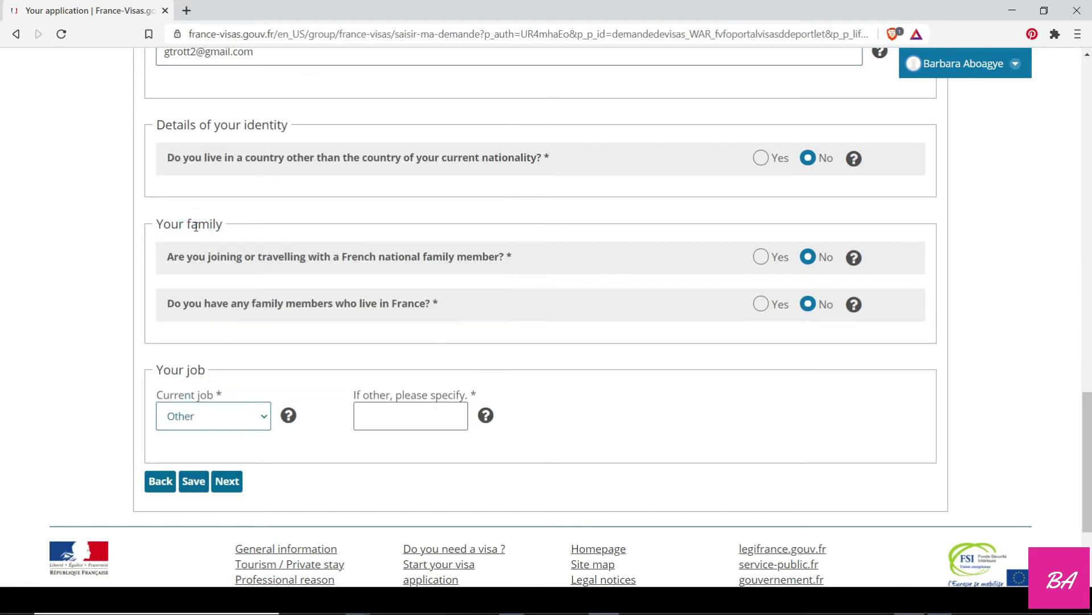
{"action": "left_click", "coordinate": [400, 411]}
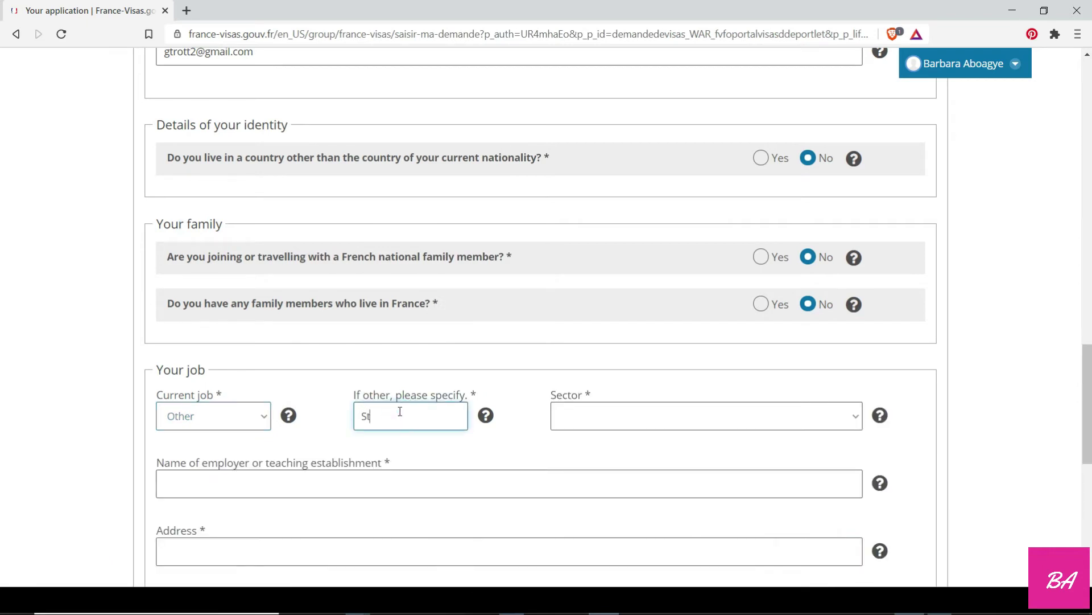
{"action": "left_click", "coordinate": [253, 417]}
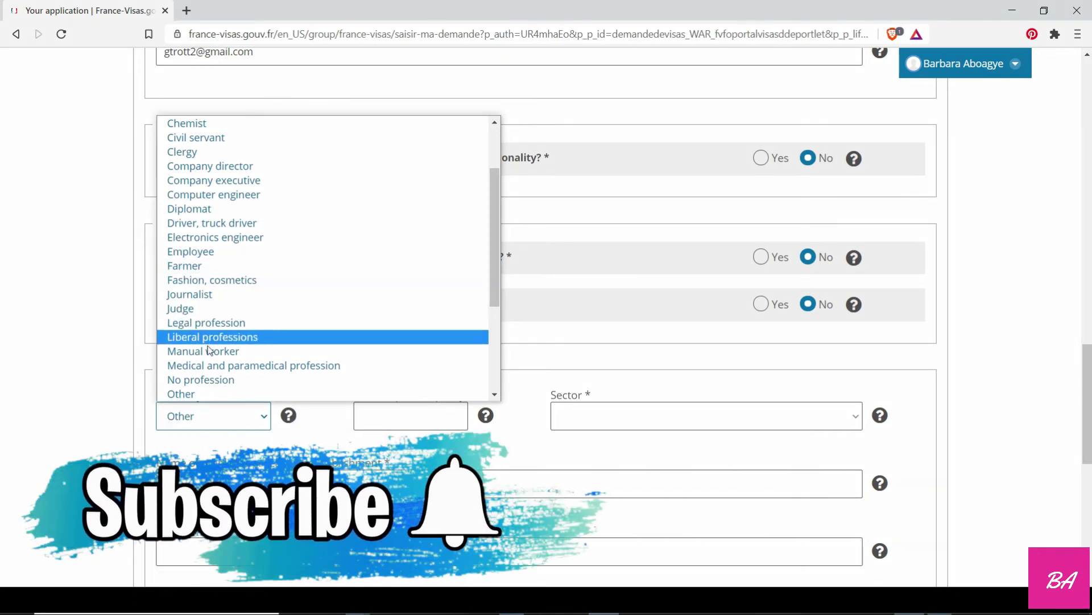
{"action": "left_click", "coordinate": [211, 123]}
{"action": "left_click", "coordinate": [613, 415]}
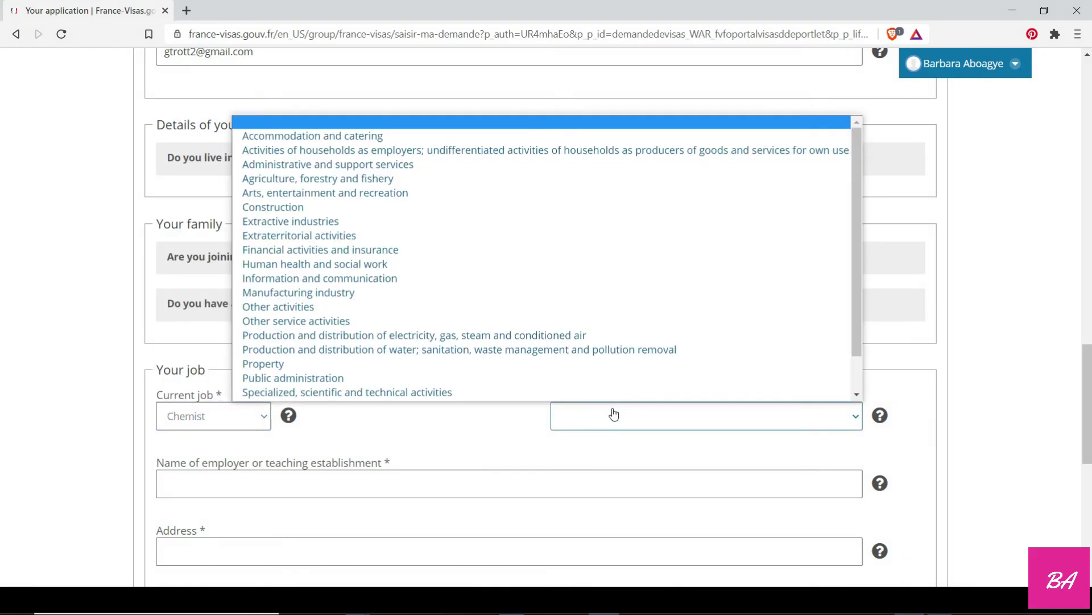
{"action": "left_click", "coordinate": [302, 206]}
Enter the employer's name and address.
{"action": "scroll", "coordinate": [301, 371], "scroll_direction": "down", "scroll_amount": 2}
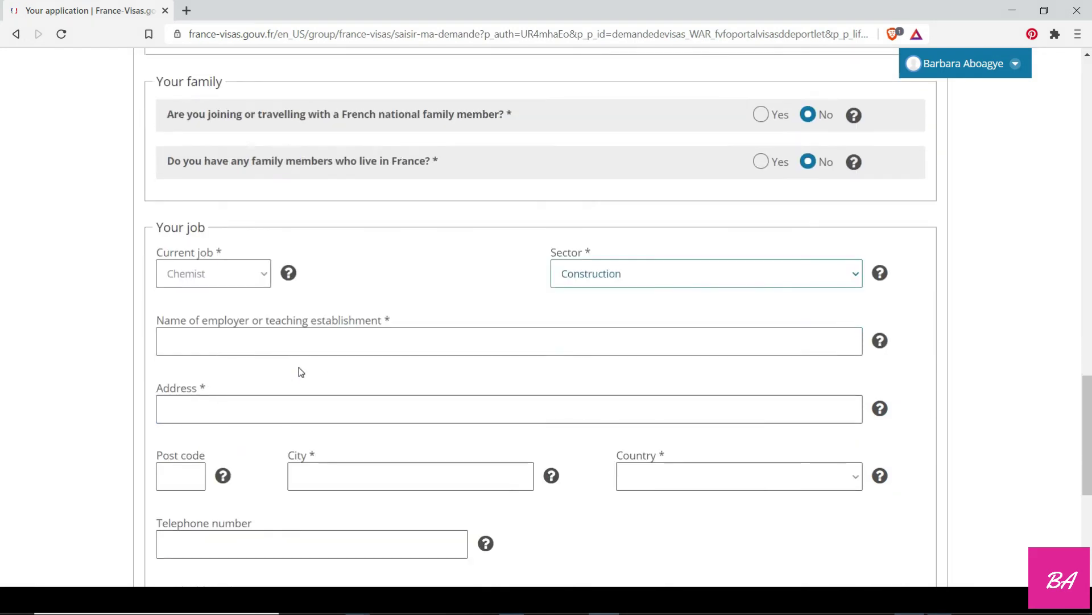
{"action": "left_click", "coordinate": [216, 342]}
{"action": "type", "text": "DFGKMGFM"}
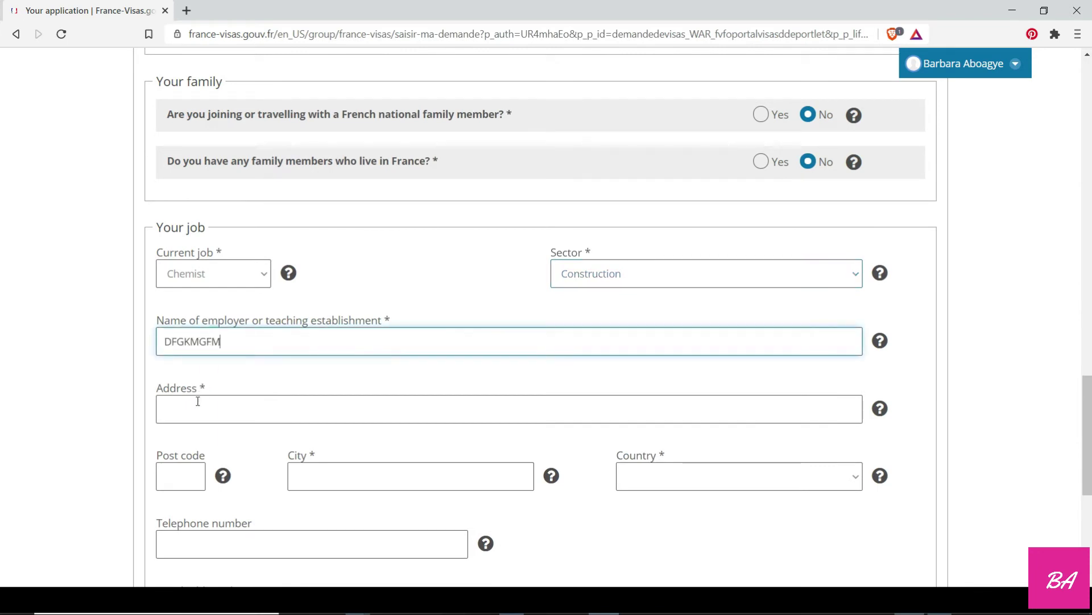
{"action": "left_click", "coordinate": [199, 401]}
{"action": "type", "text": "CMGFMGJ"}
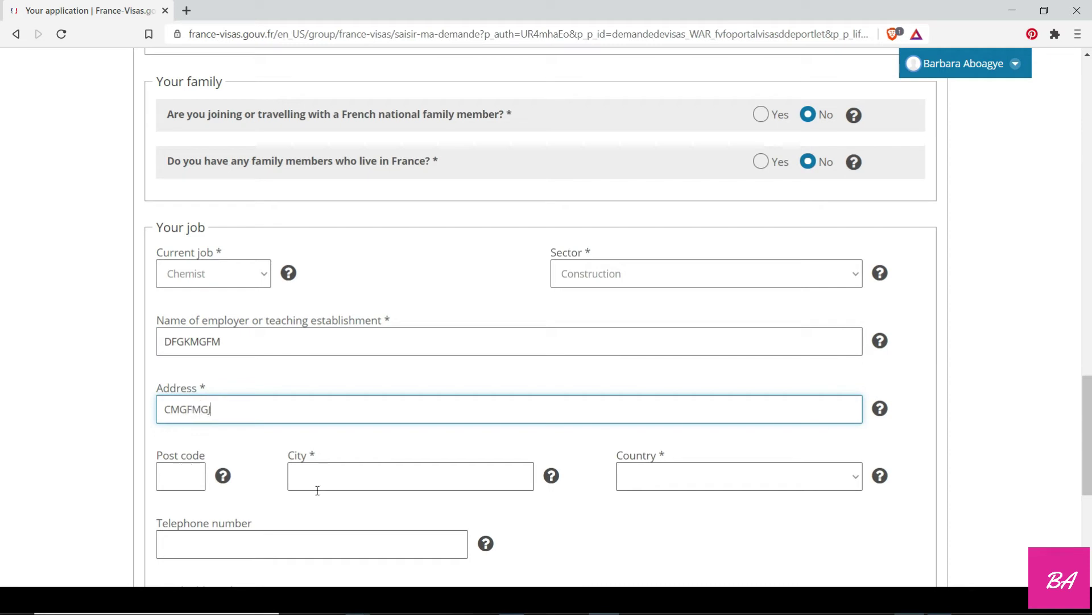
{"action": "left_click", "coordinate": [331, 481]}
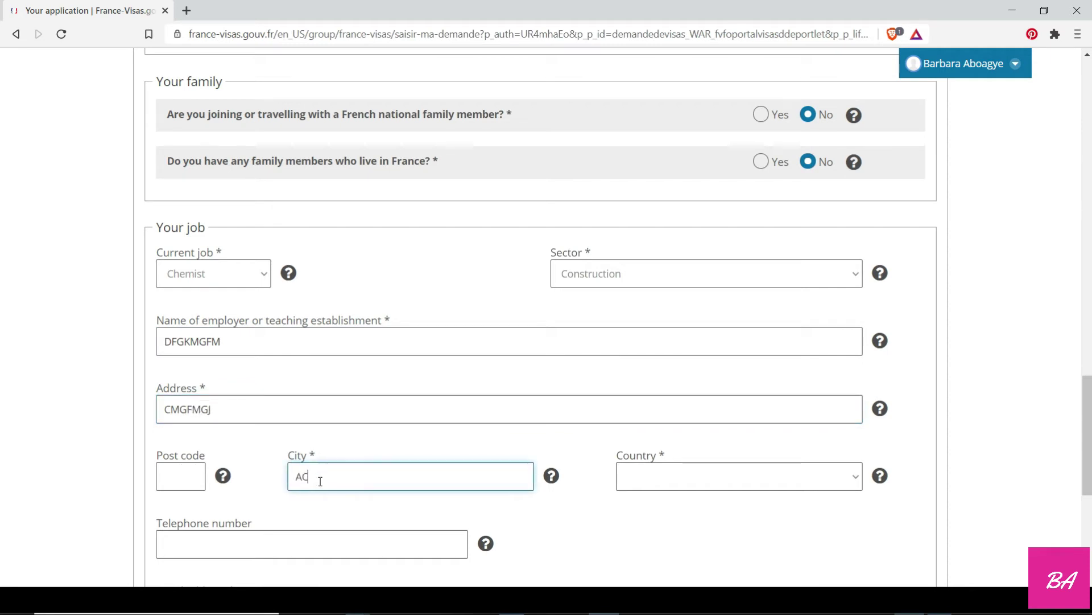
Choose Ghana as the job's country and enter the contact e-mail address.
{"action": "scroll", "coordinate": [677, 507], "scroll_direction": "up", "scroll_amount": 1}
{"action": "scroll", "coordinate": [678, 506], "scroll_direction": "down", "scroll_amount": 4}
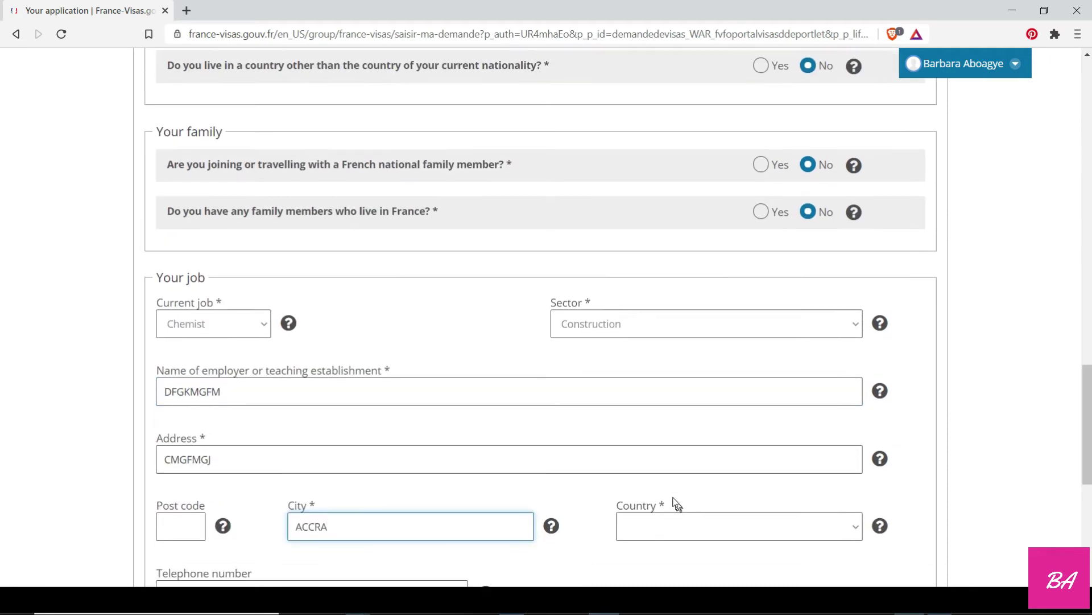
{"action": "left_click", "coordinate": [653, 345]}
{"action": "scroll", "coordinate": [666, 282], "scroll_direction": "down", "scroll_amount": 15}
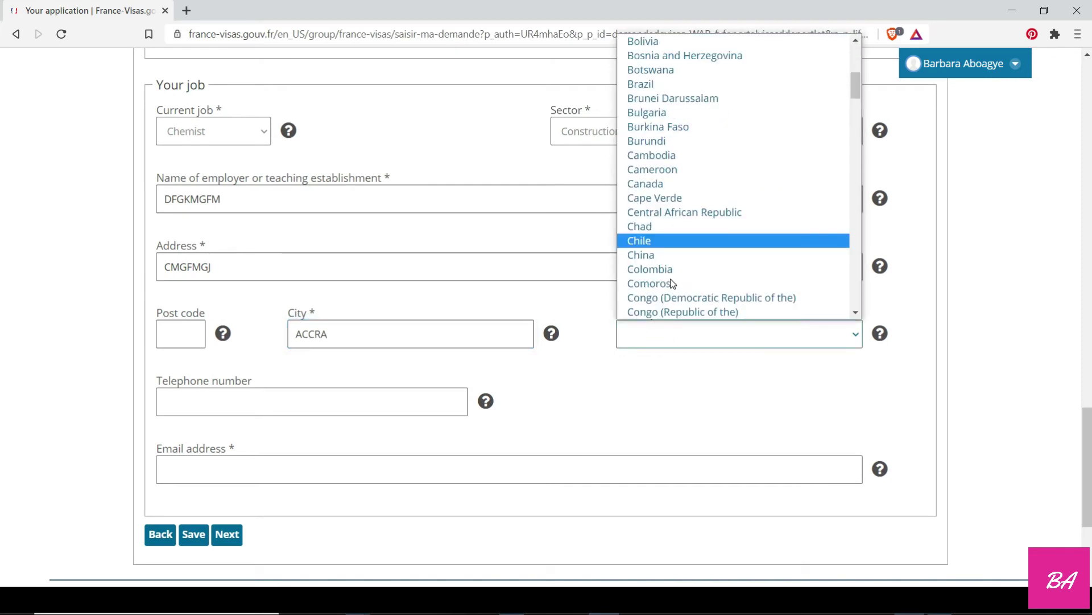
{"action": "type", "text": "gh"}
{"action": "left_click", "coordinate": [653, 315]}
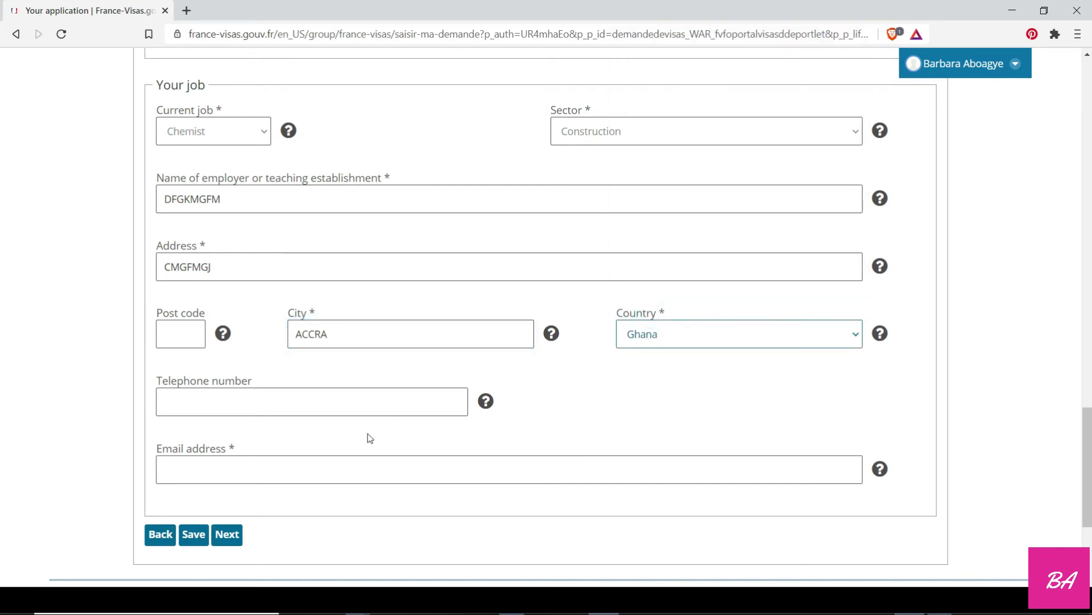
{"action": "left_click", "coordinate": [292, 469]}
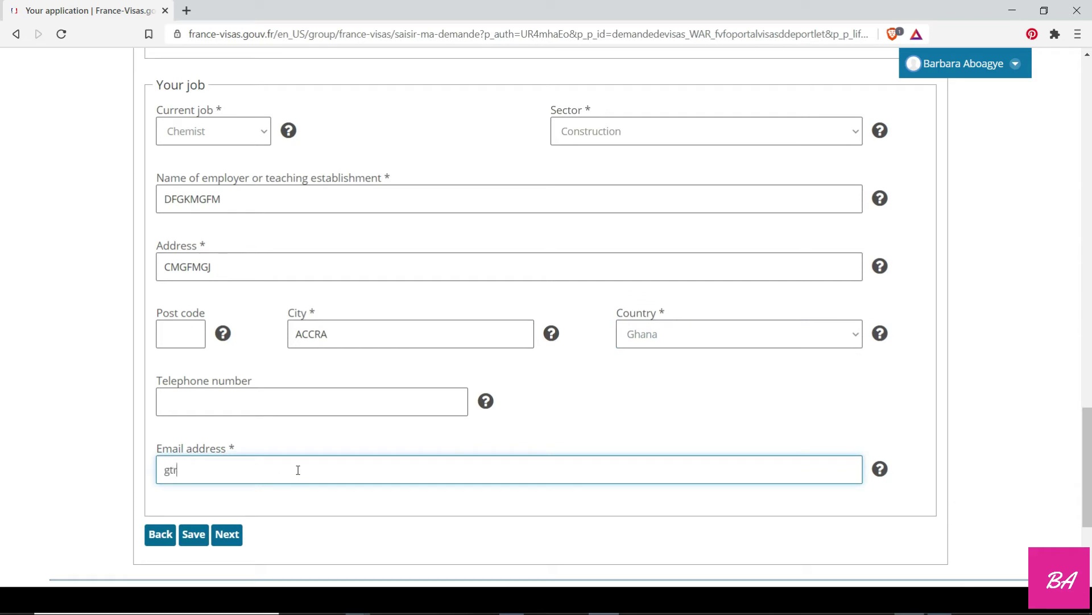
Save the job details, then continue past Your last visa with No for prior French residence.
{"action": "left_click", "coordinate": [227, 535]}
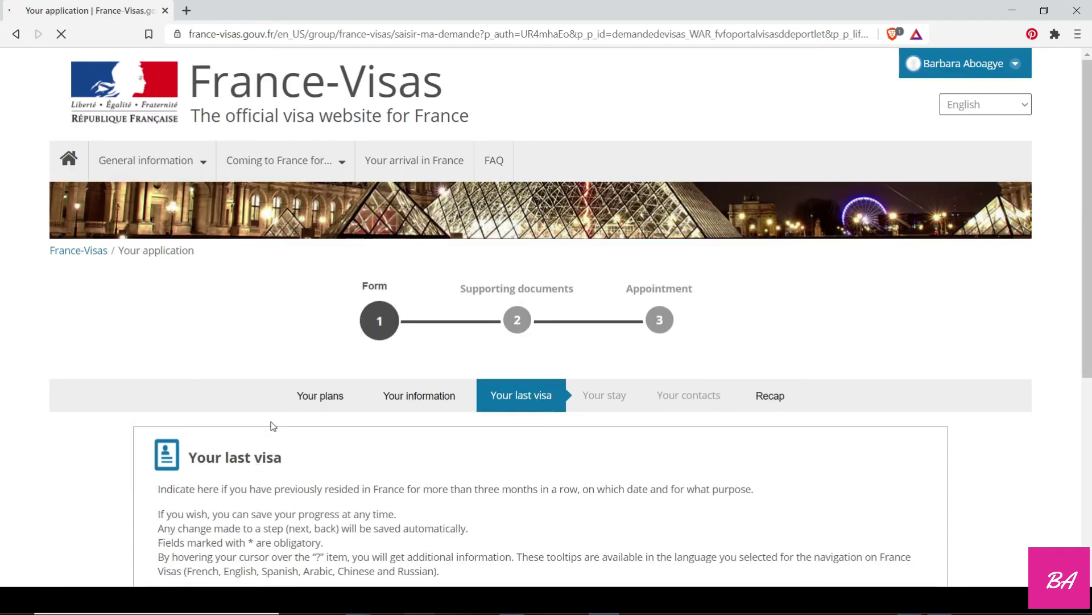
{"action": "scroll", "coordinate": [272, 426], "scroll_direction": "down", "scroll_amount": 3}
{"action": "scroll", "coordinate": [272, 424], "scroll_direction": "down", "scroll_amount": 3}
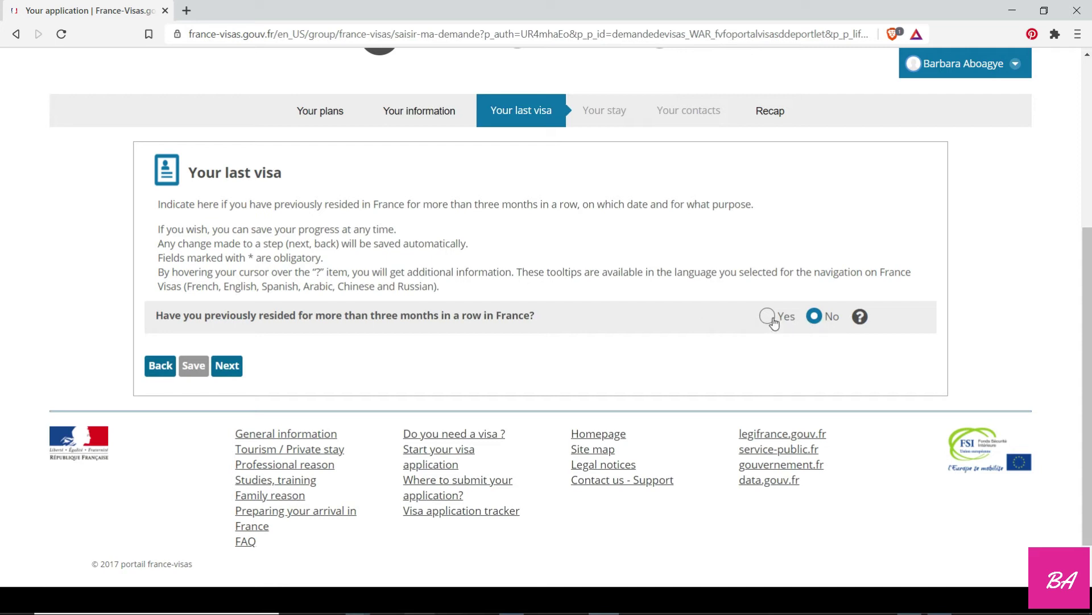
{"action": "left_click", "coordinate": [226, 367]}
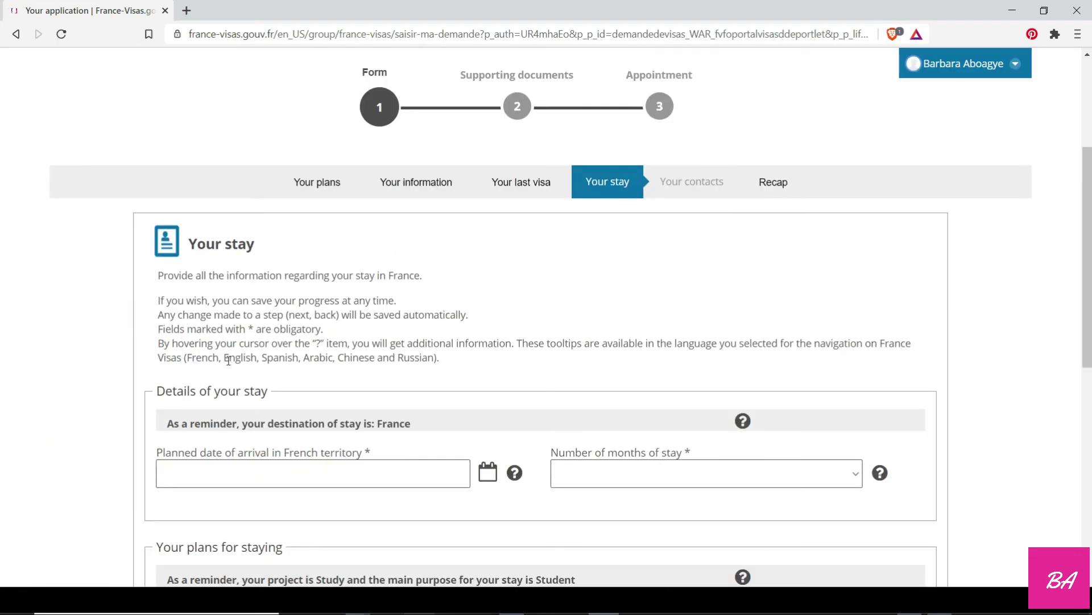
Set the arrival date to 18 September 2021 and the stay length to More than 1 year.
{"action": "scroll", "coordinate": [203, 359], "scroll_direction": "down", "scroll_amount": 3}
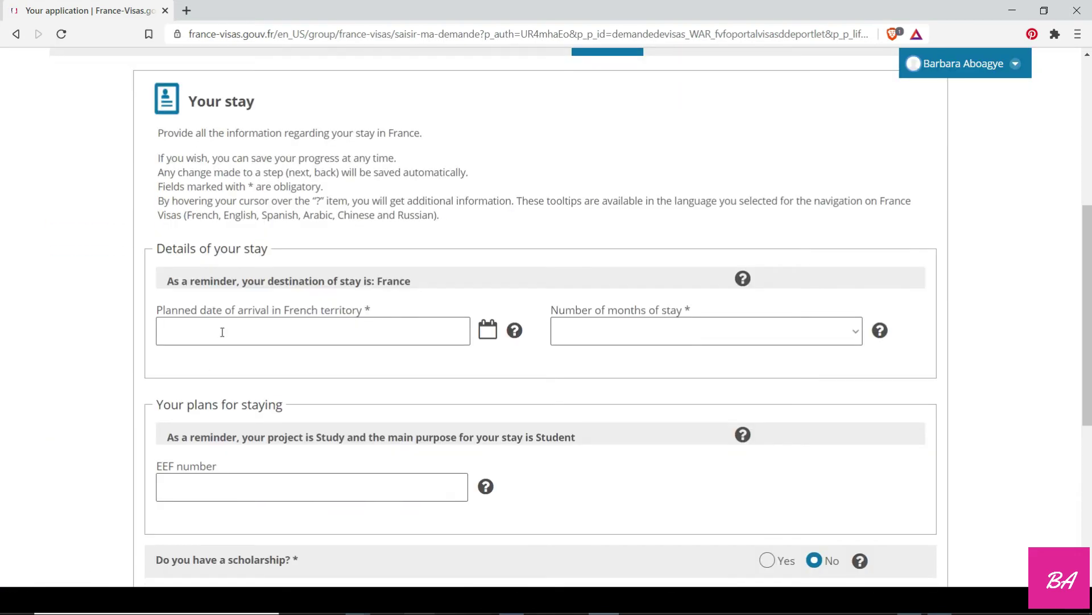
{"action": "left_click", "coordinate": [221, 331]}
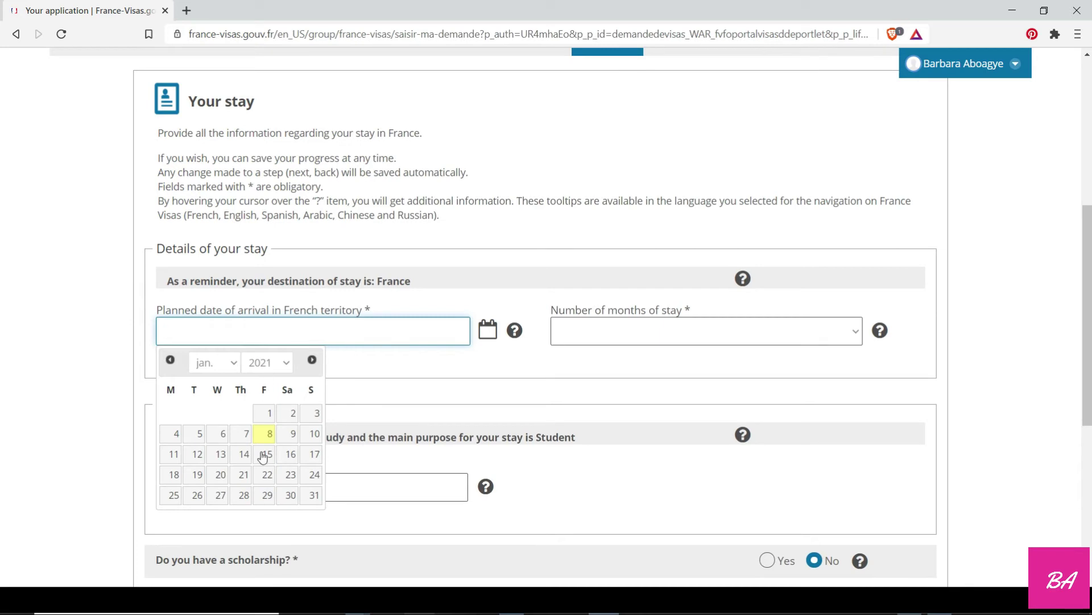
{"action": "left_click", "coordinate": [216, 364]}
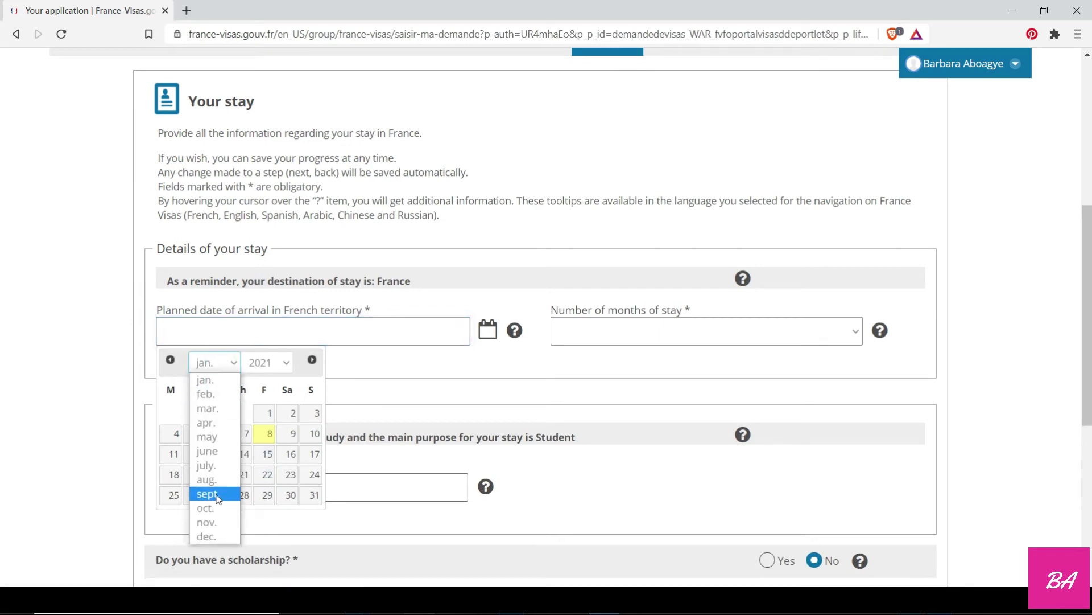
{"action": "left_click", "coordinate": [215, 493]}
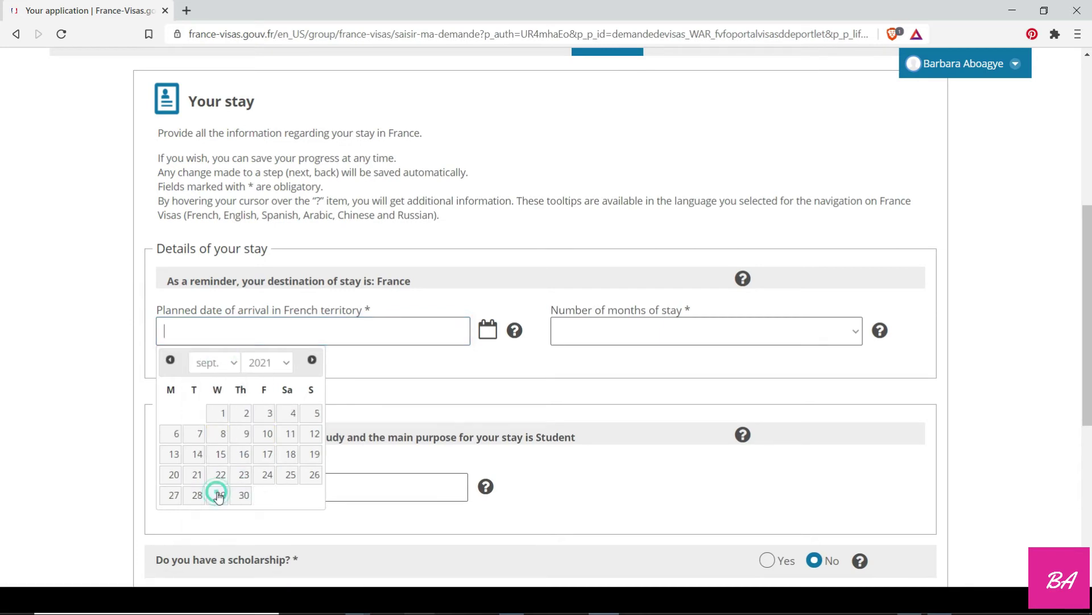
{"action": "left_click", "coordinate": [288, 454]}
{"action": "left_click", "coordinate": [575, 336]}
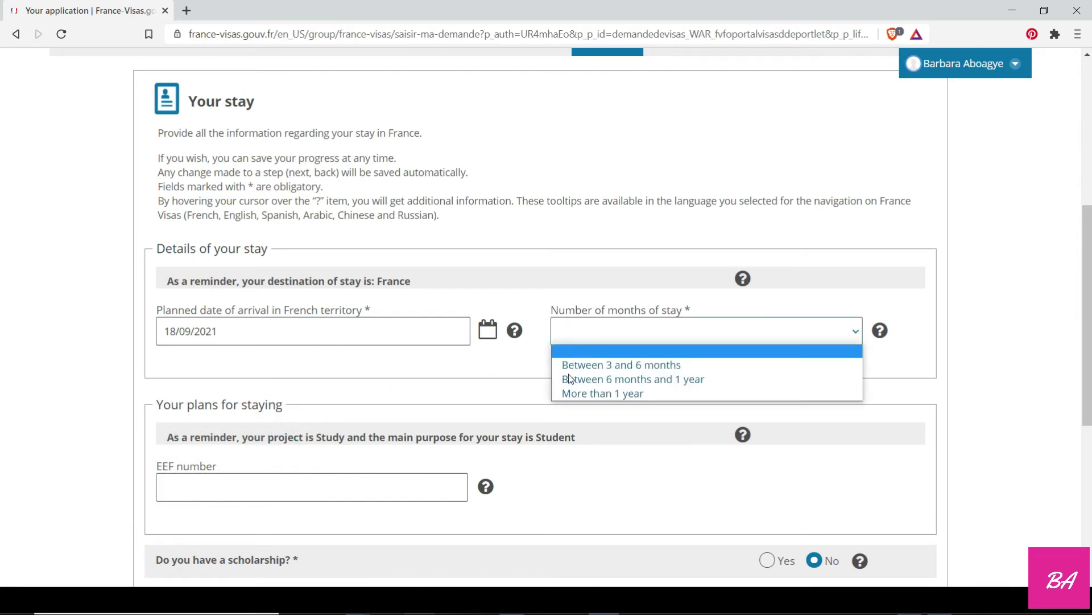
{"action": "left_click", "coordinate": [569, 394]}
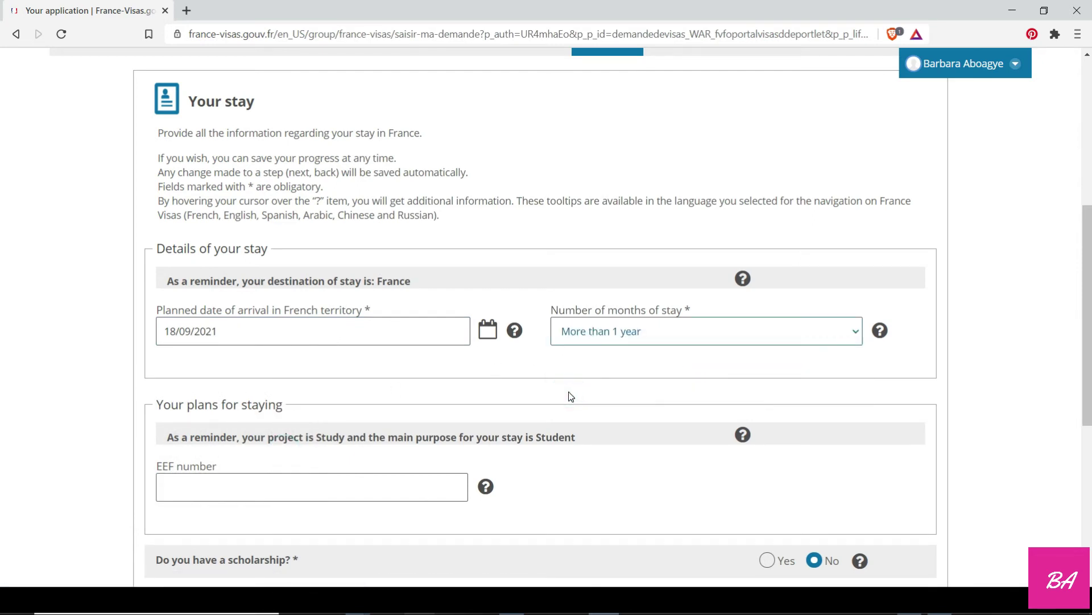
Submit the stay details and accept the passport validity notice.
{"action": "scroll", "coordinate": [571, 396], "scroll_direction": "down", "scroll_amount": 1}
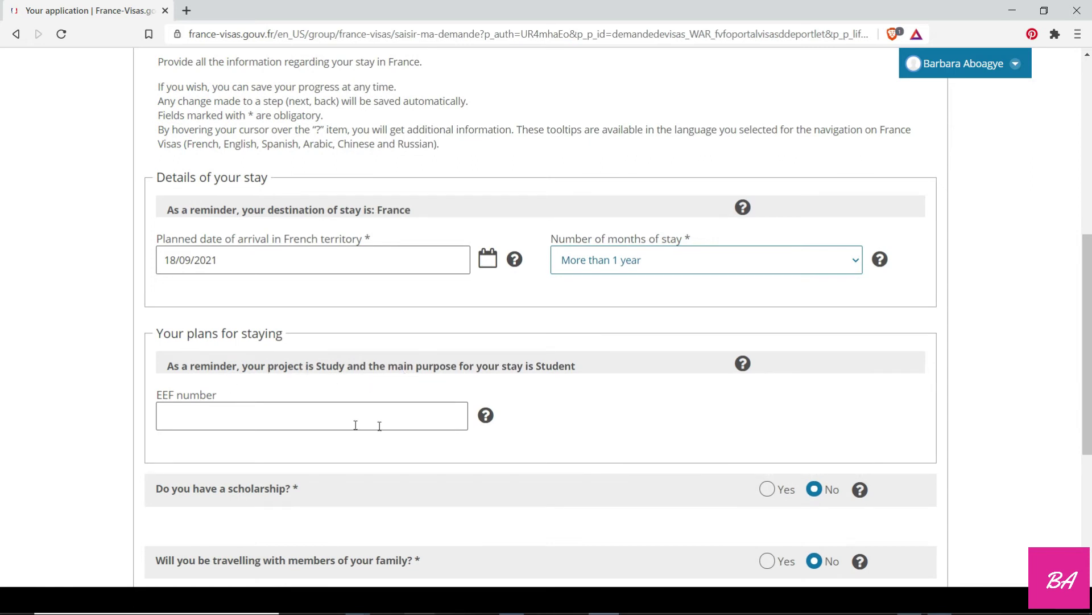
{"action": "mouse_move", "coordinate": [486, 417]}
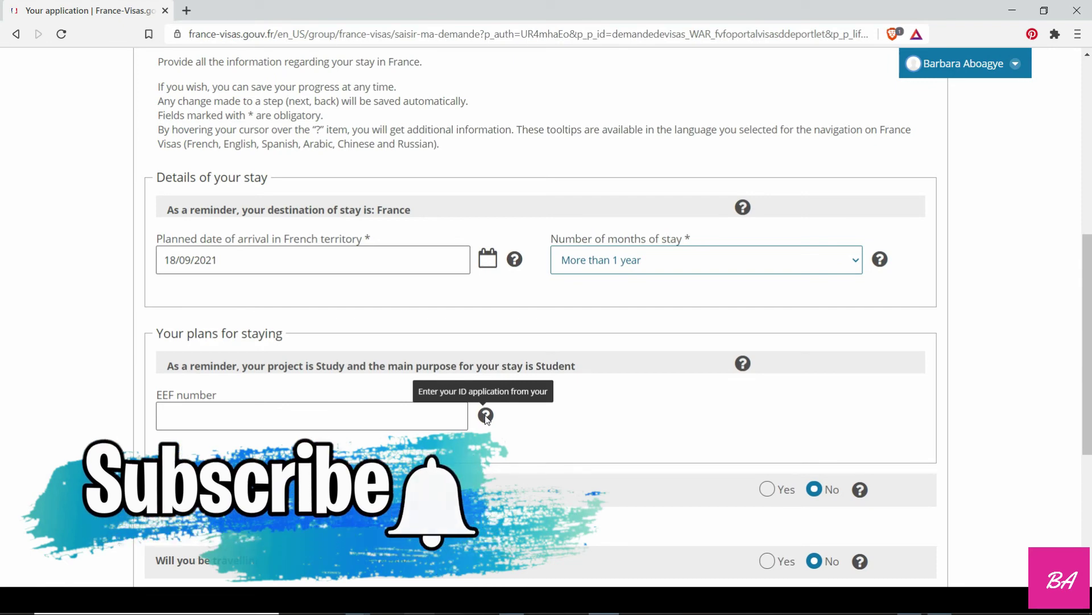
{"action": "mouse_move", "coordinate": [740, 363]}
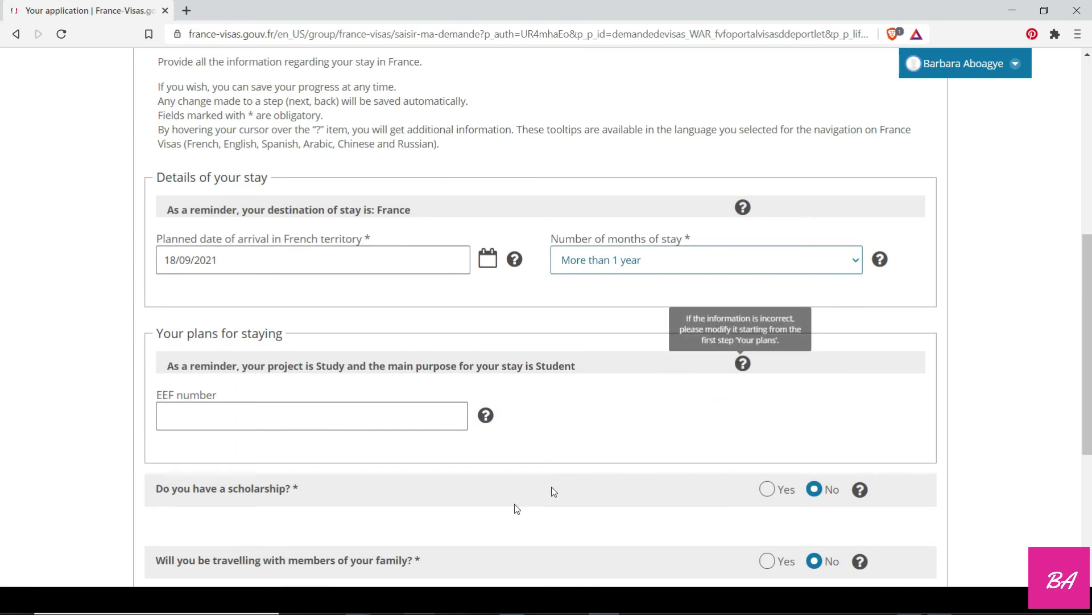
{"action": "scroll", "coordinate": [216, 402], "scroll_direction": "down", "scroll_amount": 1}
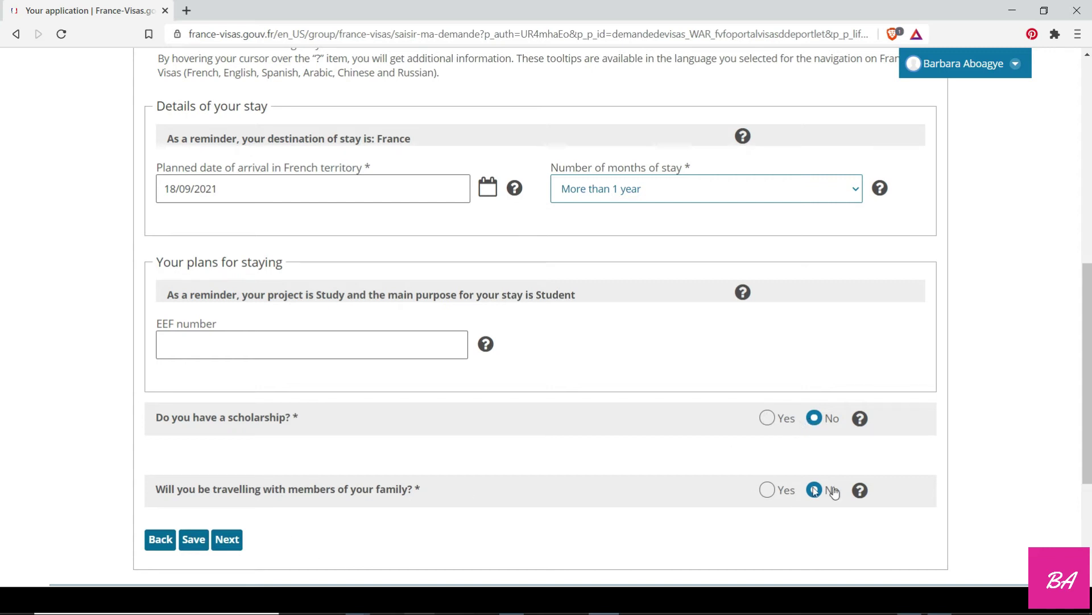
{"action": "mouse_move", "coordinate": [858, 493]}
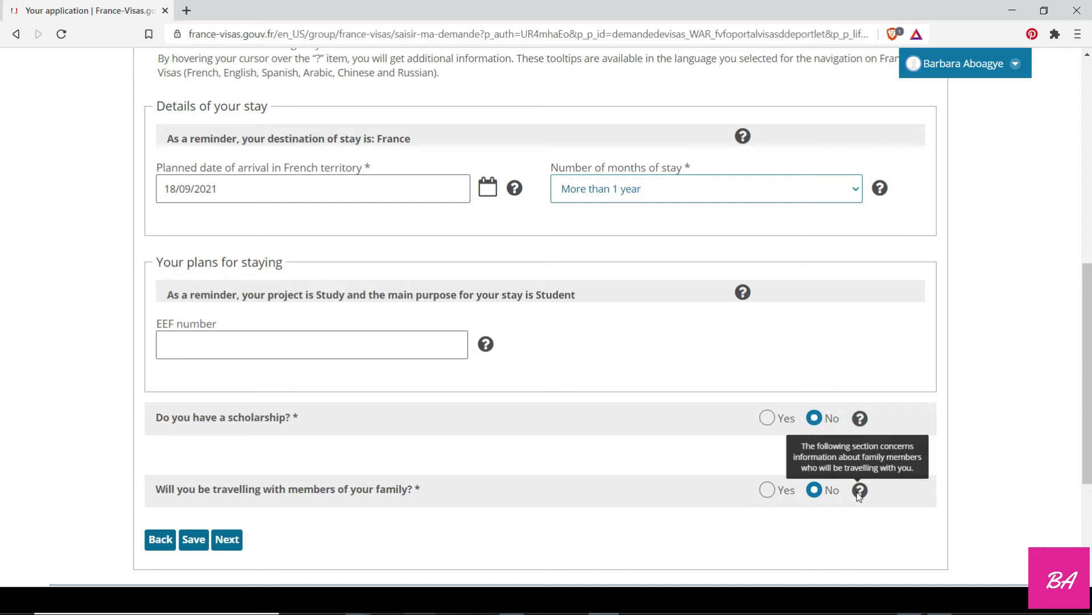
{"action": "left_click", "coordinate": [227, 541]}
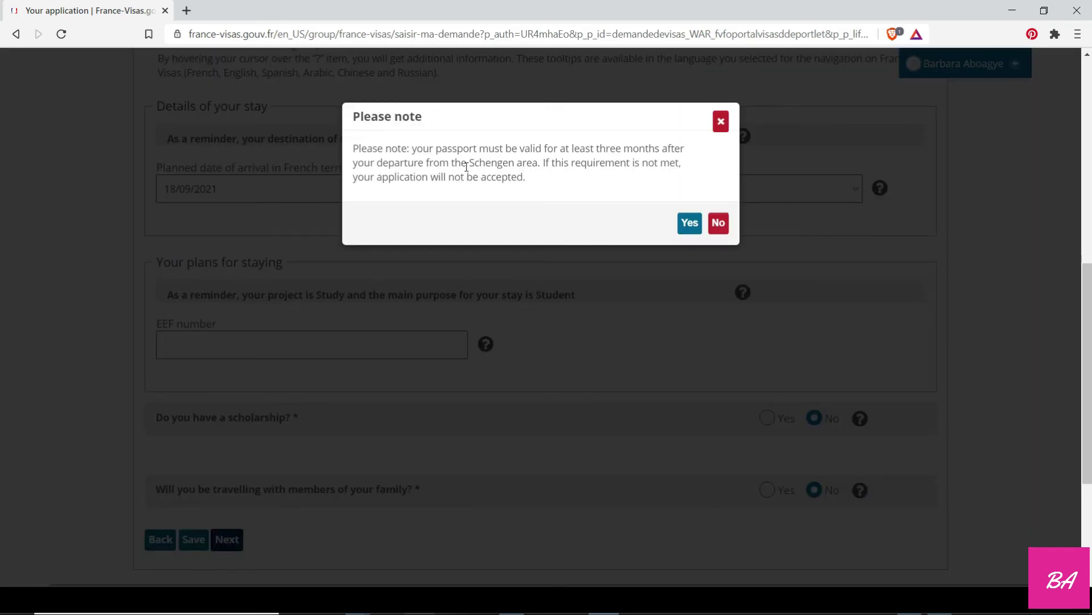
{"action": "left_click", "coordinate": [697, 227]}
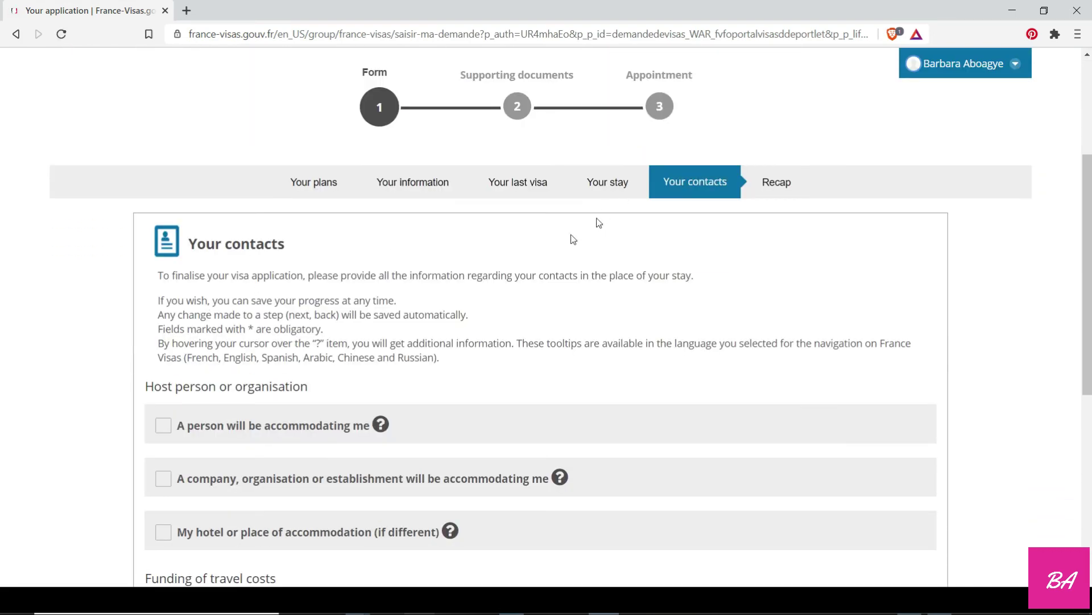
Declare a hotel or own accommodation and enter its placeholder name and street address.
{"action": "scroll", "coordinate": [196, 406], "scroll_direction": "down", "scroll_amount": 1}
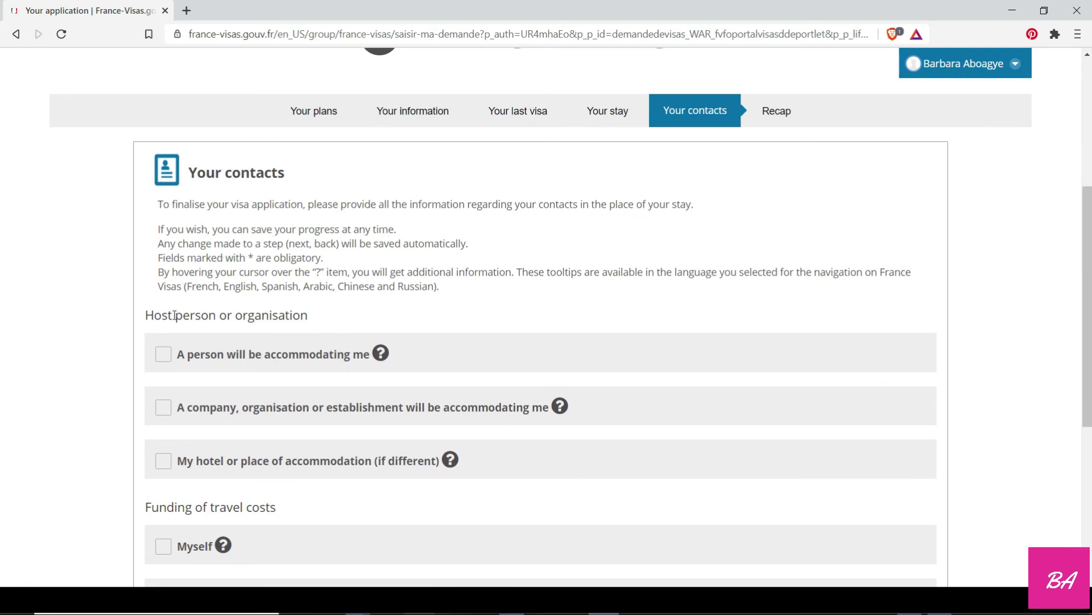
{"action": "scroll", "coordinate": [174, 315], "scroll_direction": "down", "scroll_amount": 1}
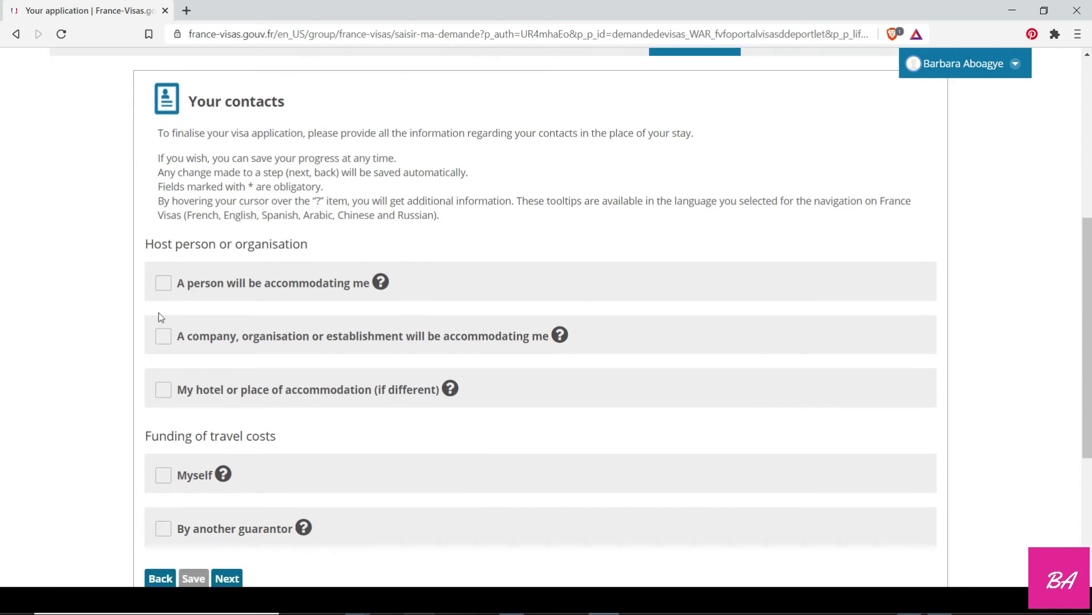
{"action": "left_click", "coordinate": [162, 396]}
{"action": "scroll", "coordinate": [357, 405], "scroll_direction": "down", "scroll_amount": 2}
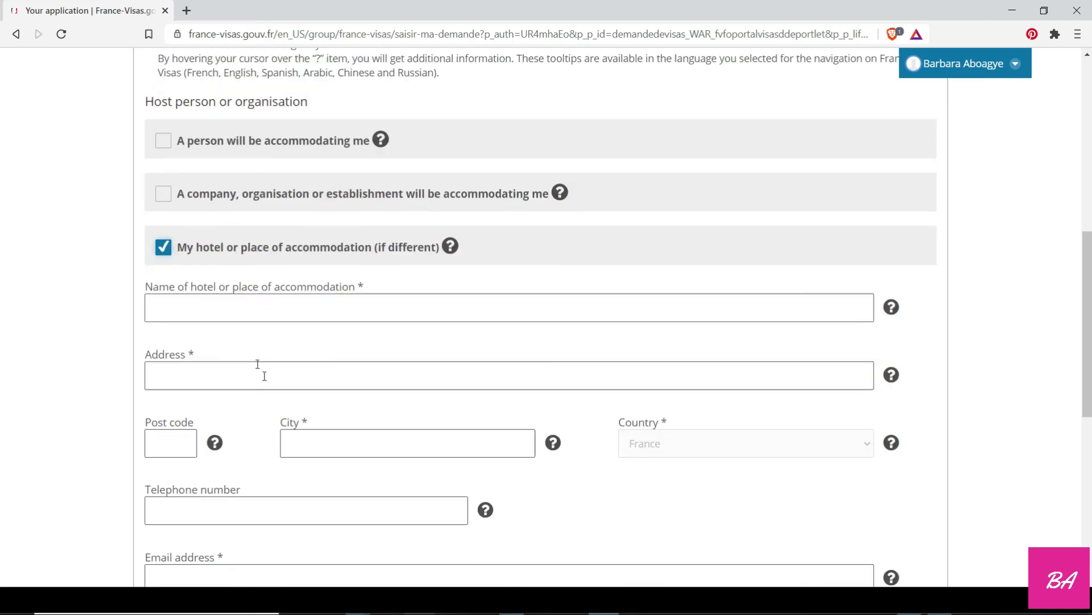
{"action": "left_click", "coordinate": [242, 312]}
{"action": "type", "text": "HDDNGH"}
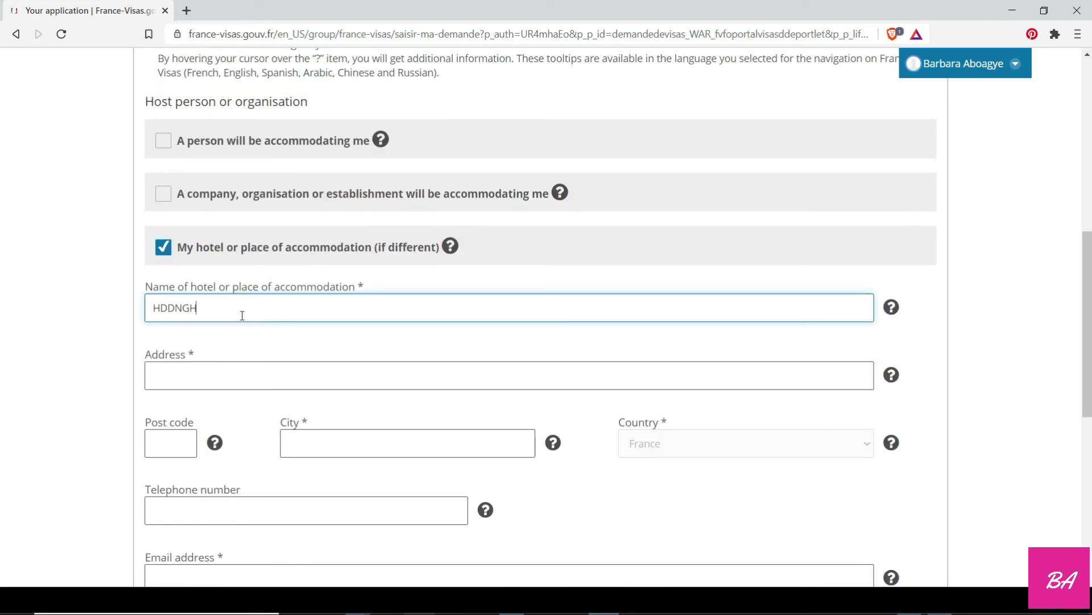
{"action": "type", "text": ",JHF"}
{"action": "left_click", "coordinate": [220, 378]}
{"action": "type", "text": "DNGMCD,JHF"}
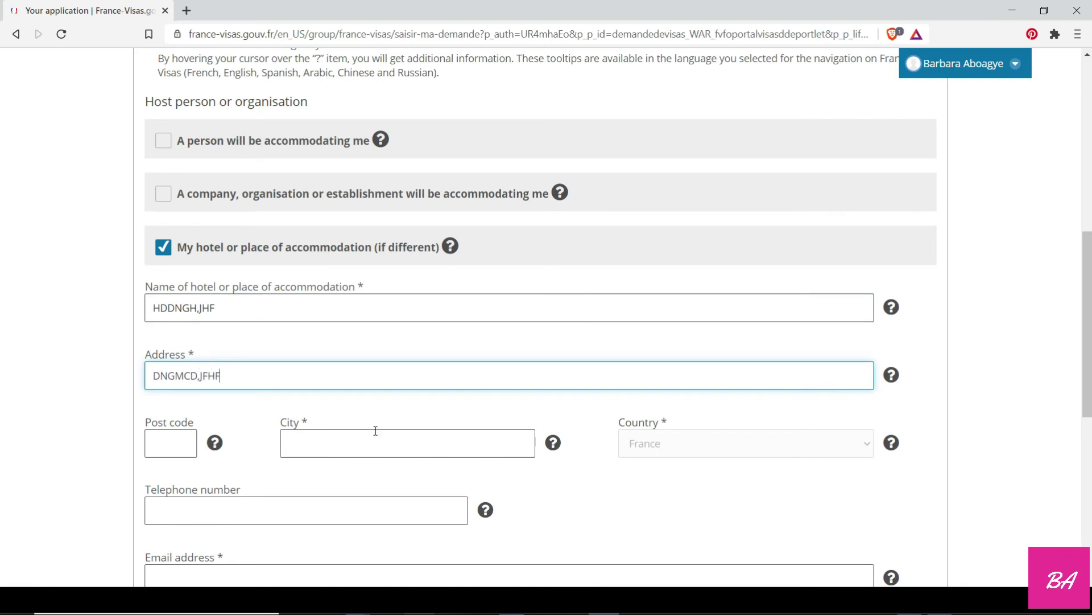
Set the accommodation city to NANTES and fill the contact e-mail from a saved suggestion.
{"action": "left_click", "coordinate": [375, 434]}
{"action": "type", "text": "N"}
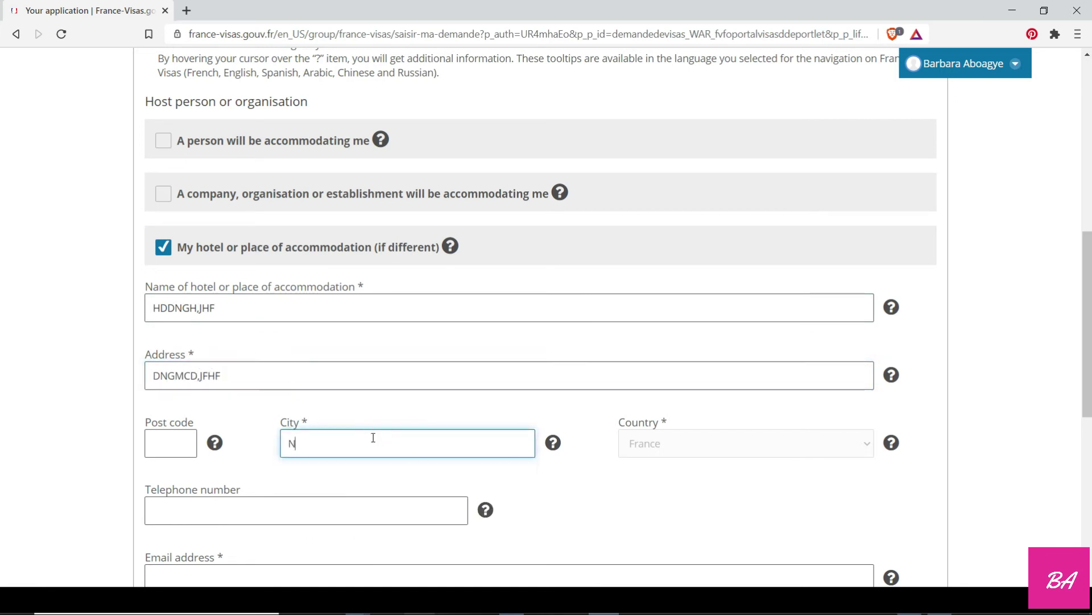
{"action": "type", "text": "ANTES"}
{"action": "scroll", "coordinate": [250, 427], "scroll_direction": "down", "scroll_amount": 2}
{"action": "left_click", "coordinate": [231, 441]}
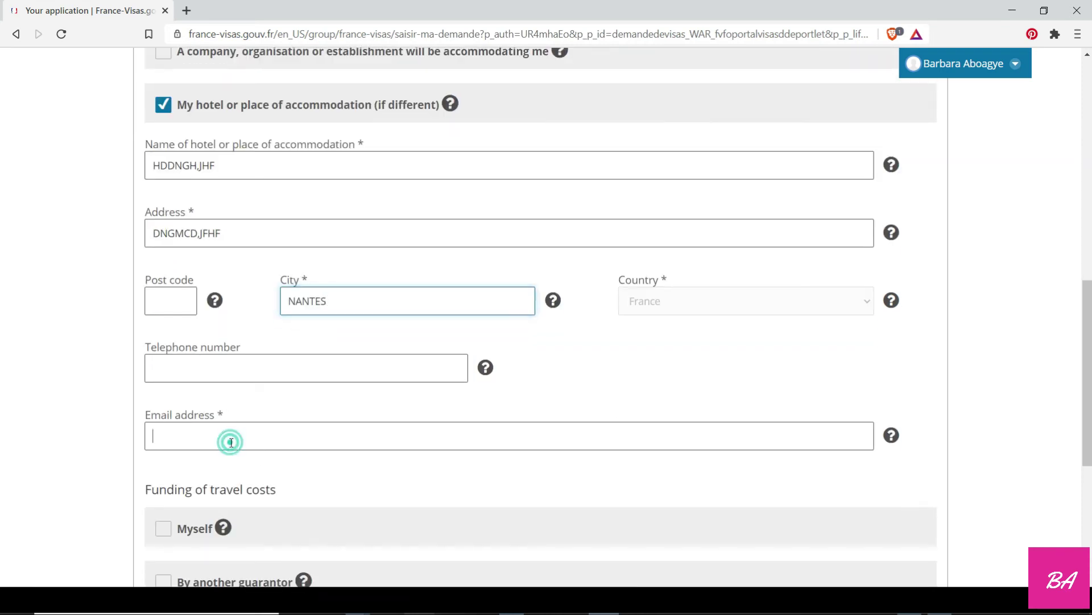
{"action": "left_click", "coordinate": [233, 468]}
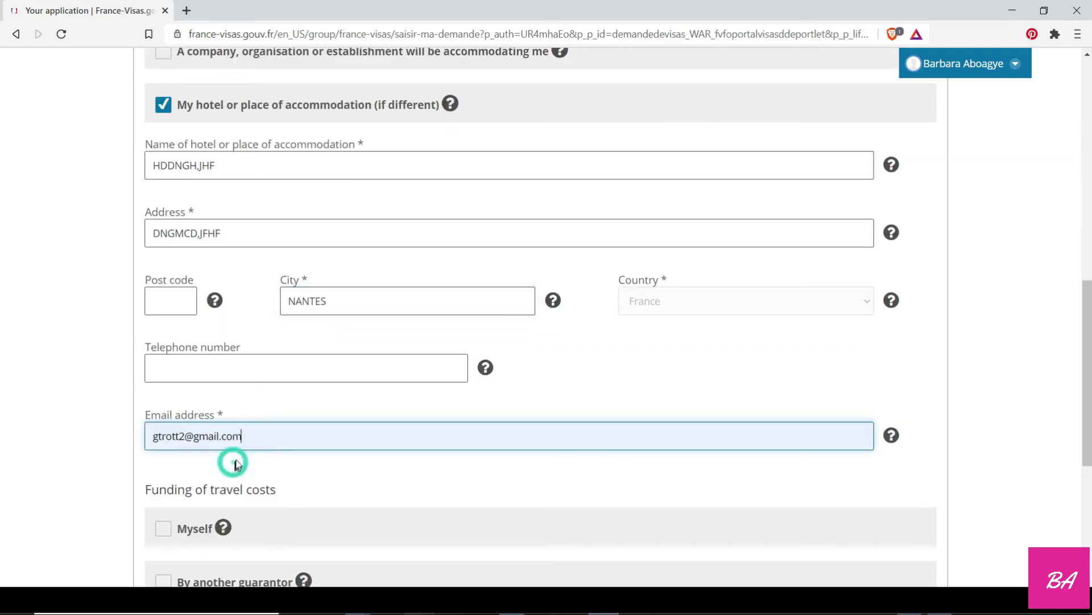
Mark travel costs as self-funded with Cash as means of subsistence, and save the step.
{"action": "scroll", "coordinate": [239, 450], "scroll_direction": "down", "scroll_amount": 2}
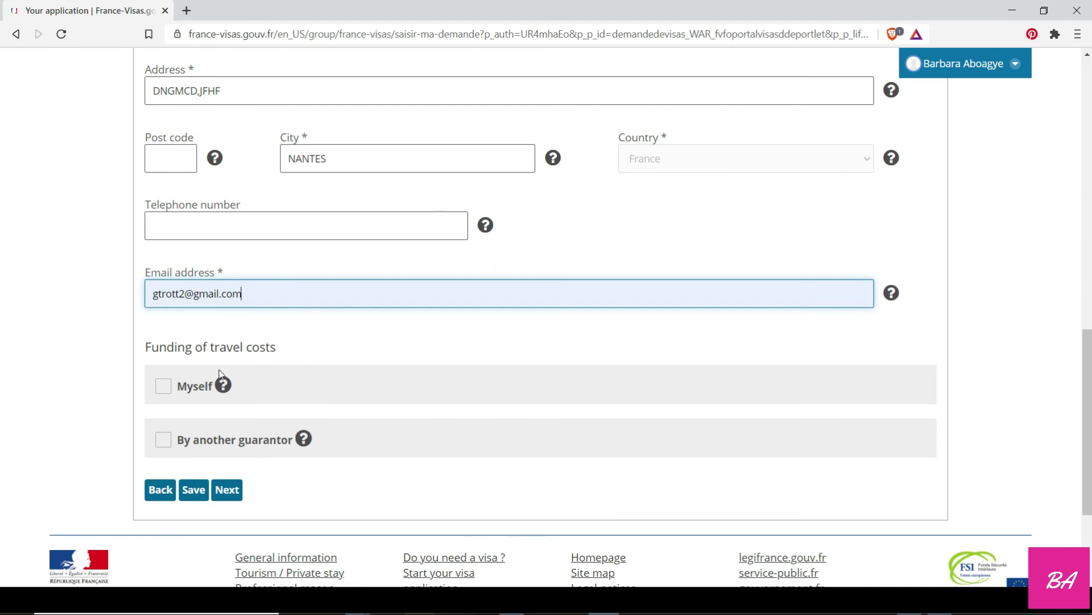
{"action": "left_click", "coordinate": [170, 388]}
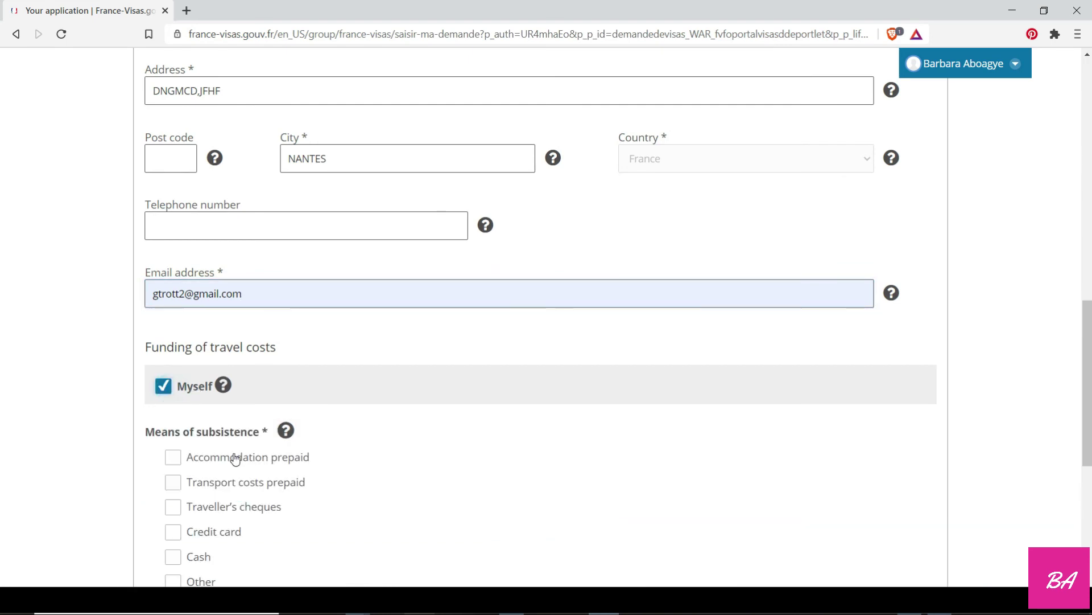
{"action": "scroll", "coordinate": [234, 456], "scroll_direction": "down", "scroll_amount": 2}
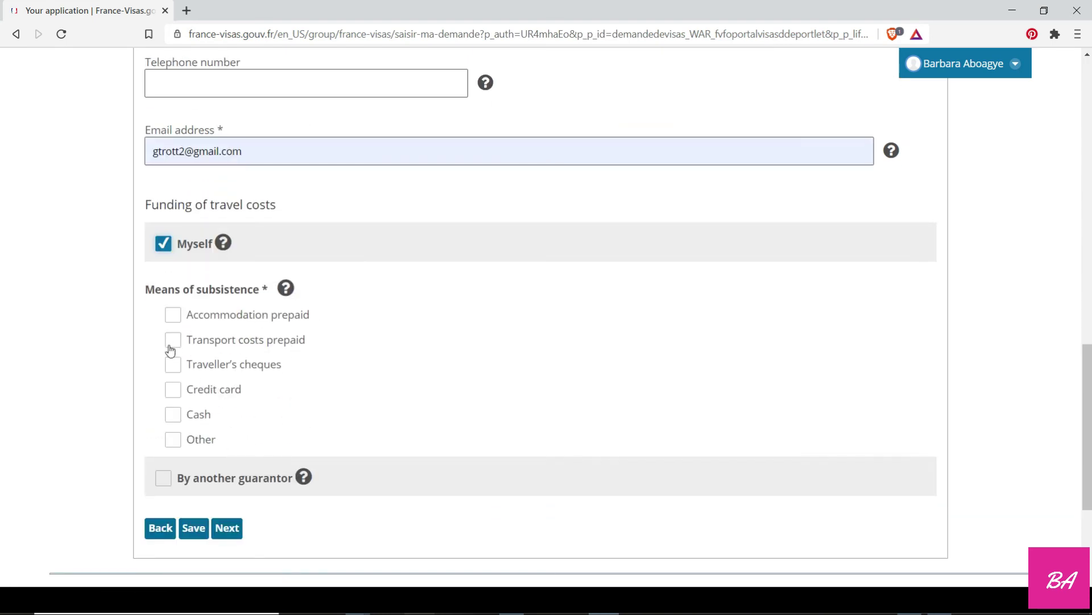
{"action": "left_click", "coordinate": [174, 414]}
{"action": "scroll", "coordinate": [239, 387], "scroll_direction": "down", "scroll_amount": 2}
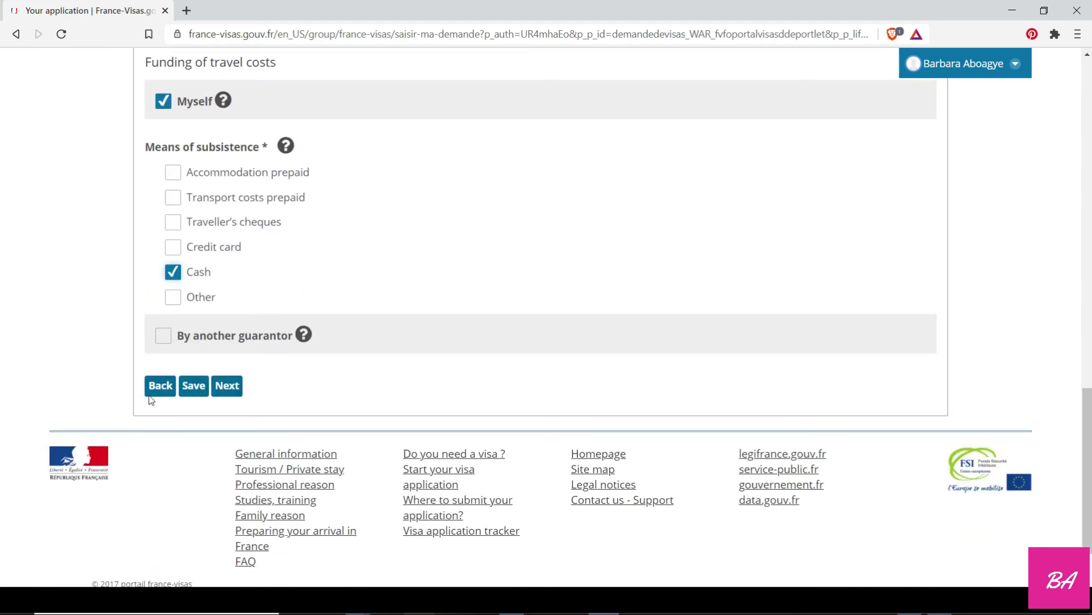
{"action": "left_click", "coordinate": [229, 388]}
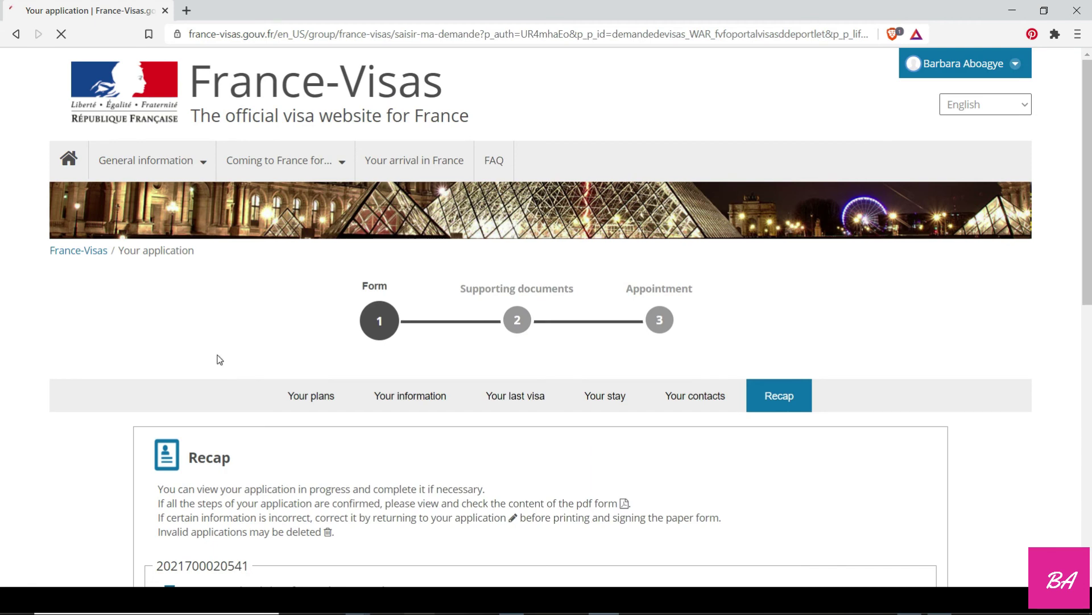
Tick the declaration that all recap information is correct, continue, and confirm with Yes.
{"action": "scroll", "coordinate": [246, 356], "scroll_direction": "down", "scroll_amount": 4}
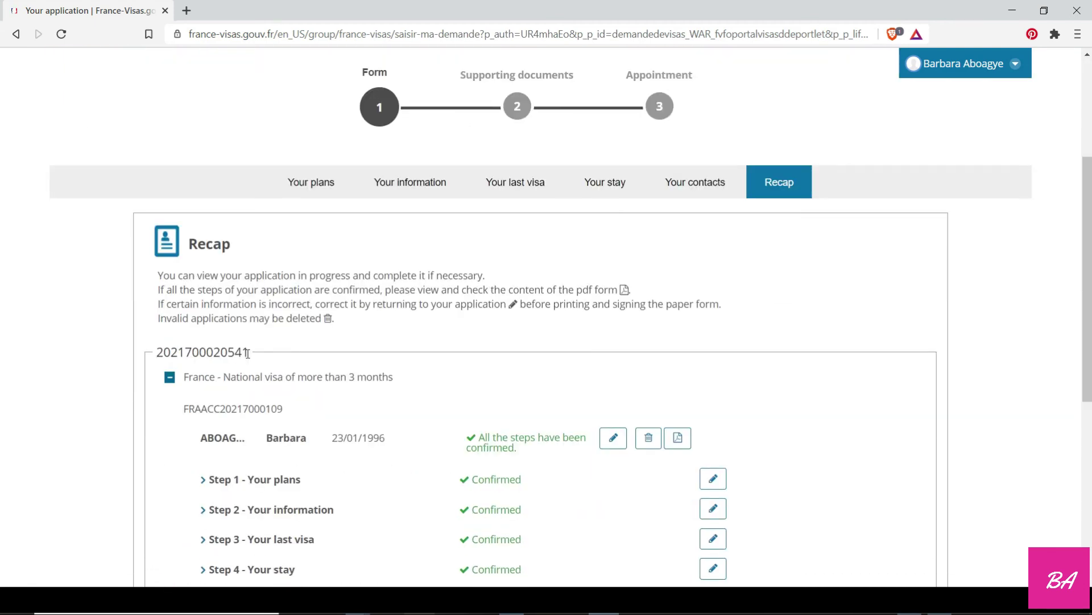
{"action": "scroll", "coordinate": [247, 353], "scroll_direction": "down", "scroll_amount": 3}
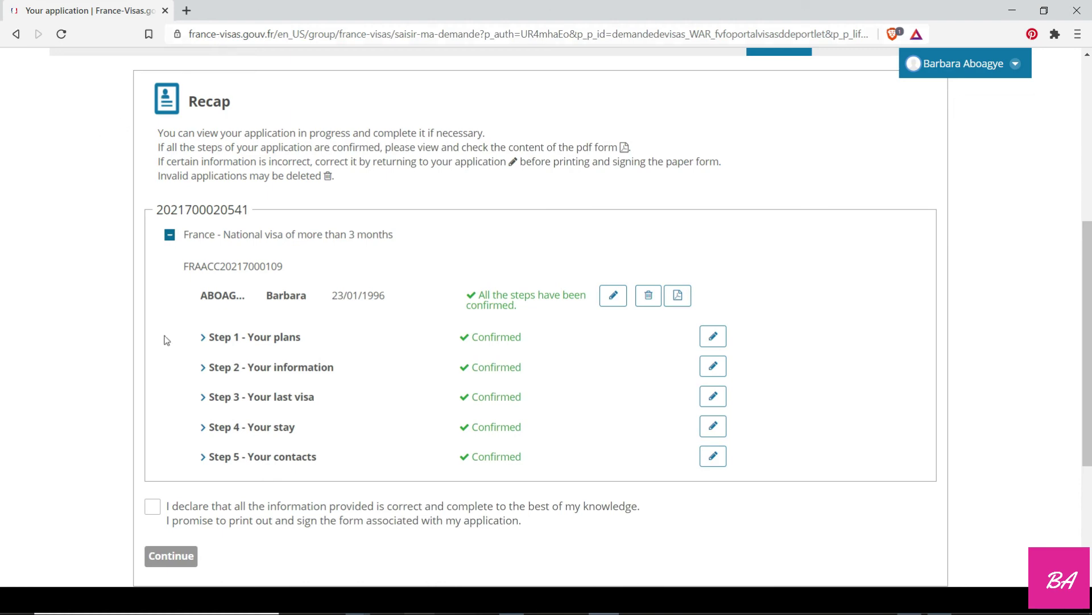
{"action": "left_click", "coordinate": [156, 508]}
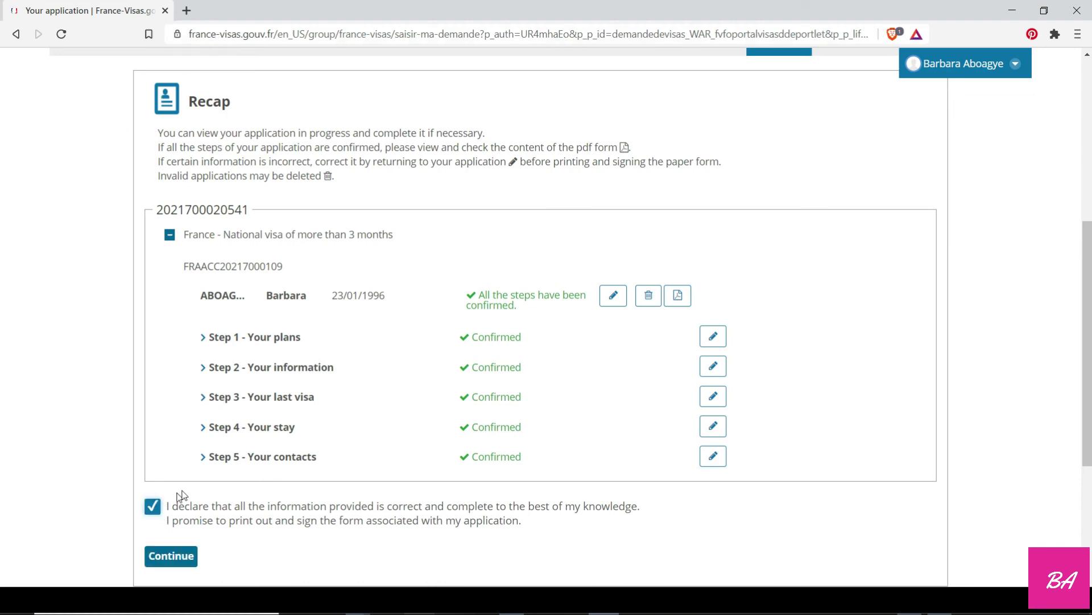
{"action": "scroll", "coordinate": [313, 458], "scroll_direction": "down", "scroll_amount": 4}
{"action": "left_click", "coordinate": [177, 345]}
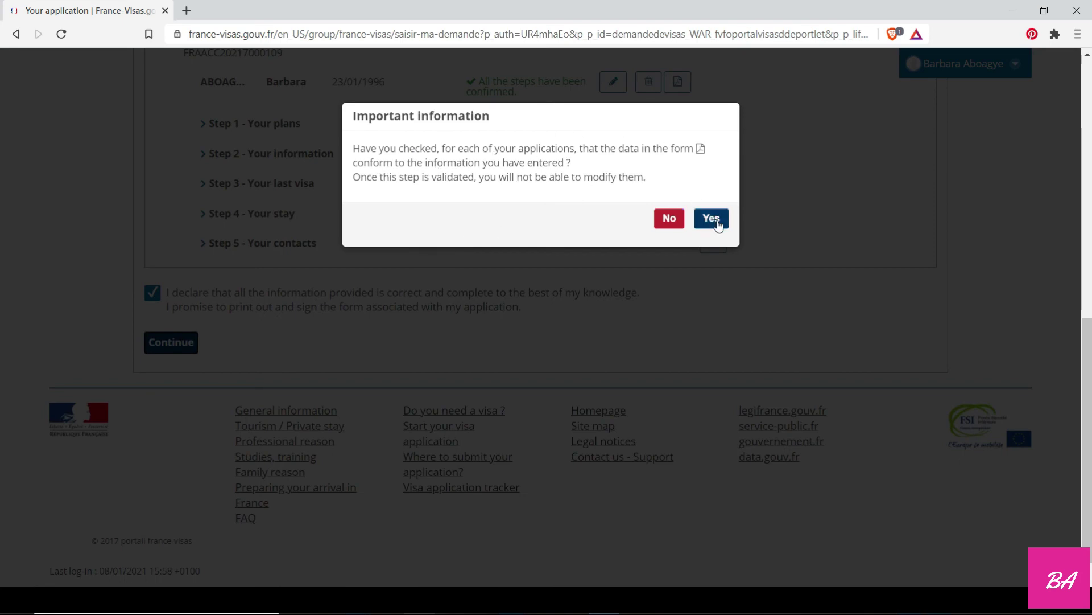
{"action": "left_click", "coordinate": [718, 225]}
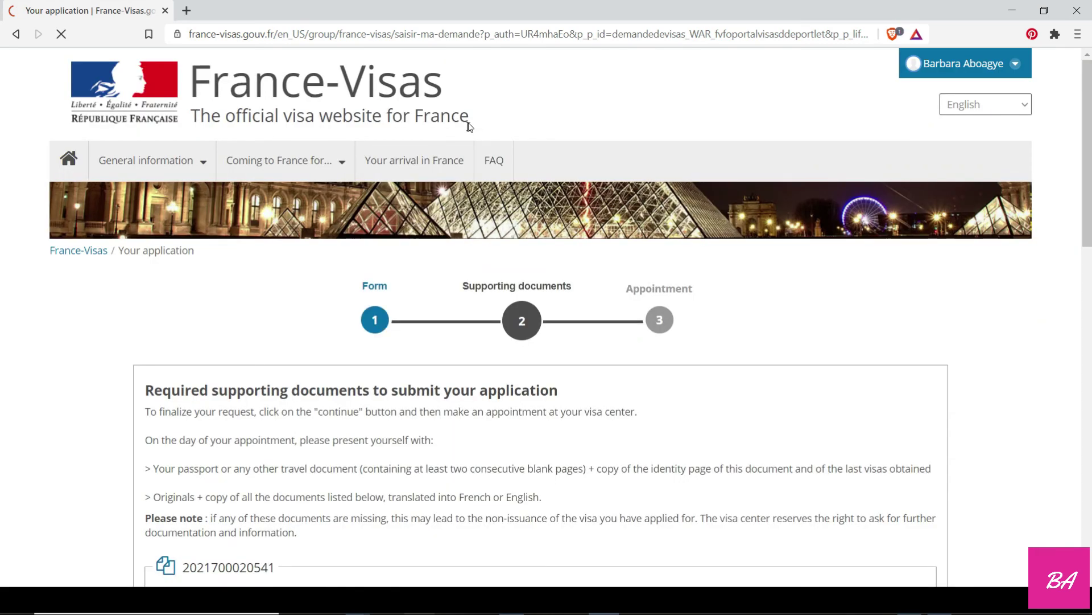
Review the required supporting documents list and 99 € fee, then continue to the appointment step.
{"action": "scroll", "coordinate": [495, 260], "scroll_direction": "down", "scroll_amount": 3}
{"action": "scroll", "coordinate": [497, 262], "scroll_direction": "down", "scroll_amount": 3}
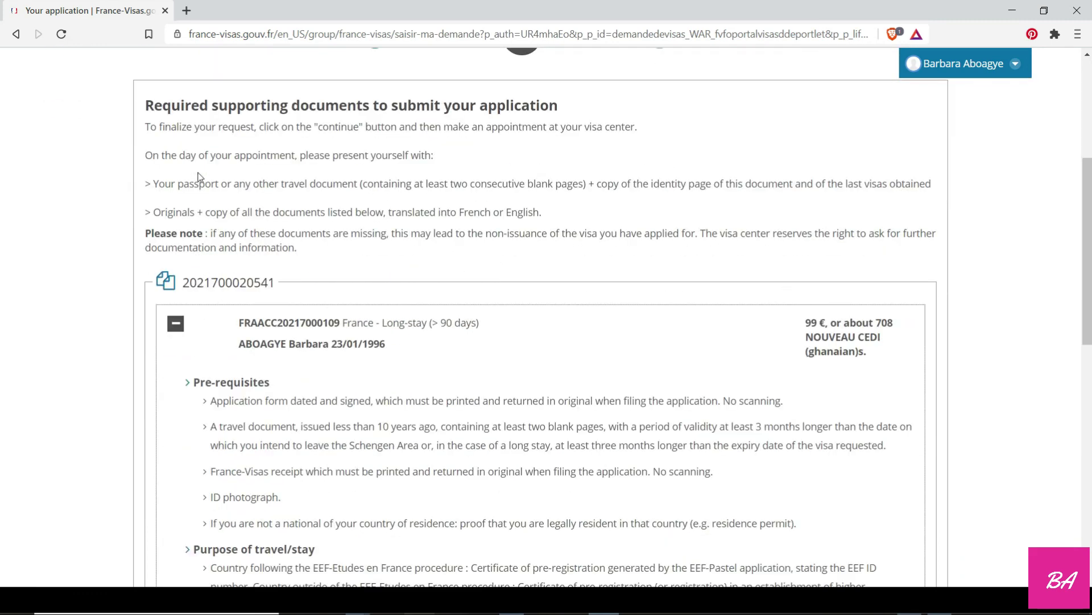
{"action": "scroll", "coordinate": [225, 305], "scroll_direction": "down", "scroll_amount": 3}
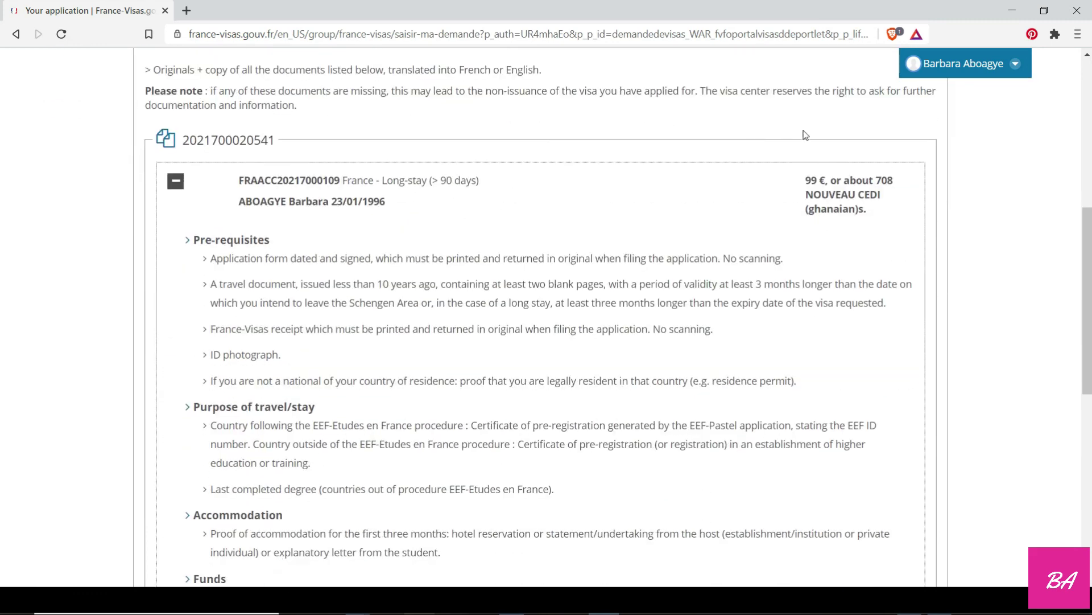
{"action": "scroll", "coordinate": [274, 322], "scroll_direction": "down", "scroll_amount": 4}
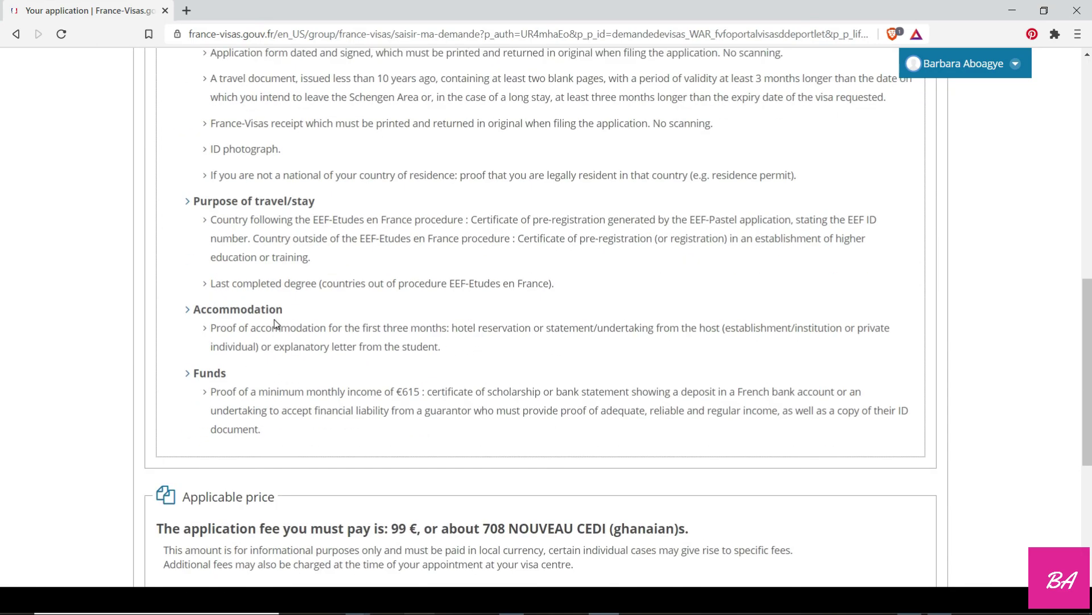
{"action": "scroll", "coordinate": [227, 338], "scroll_direction": "down", "scroll_amount": 5}
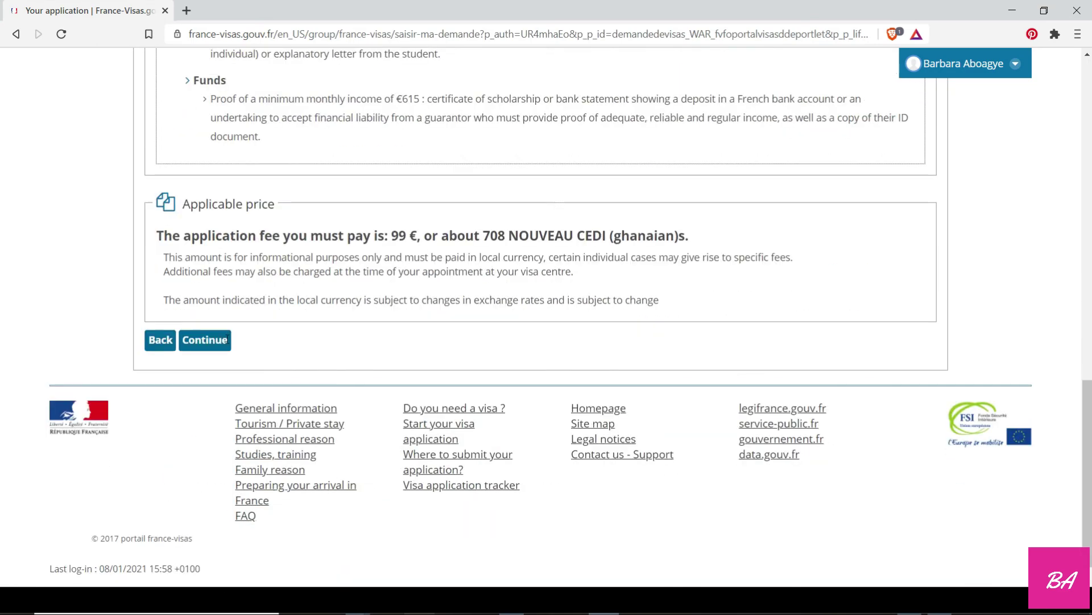
{"action": "left_click", "coordinate": [227, 340]}
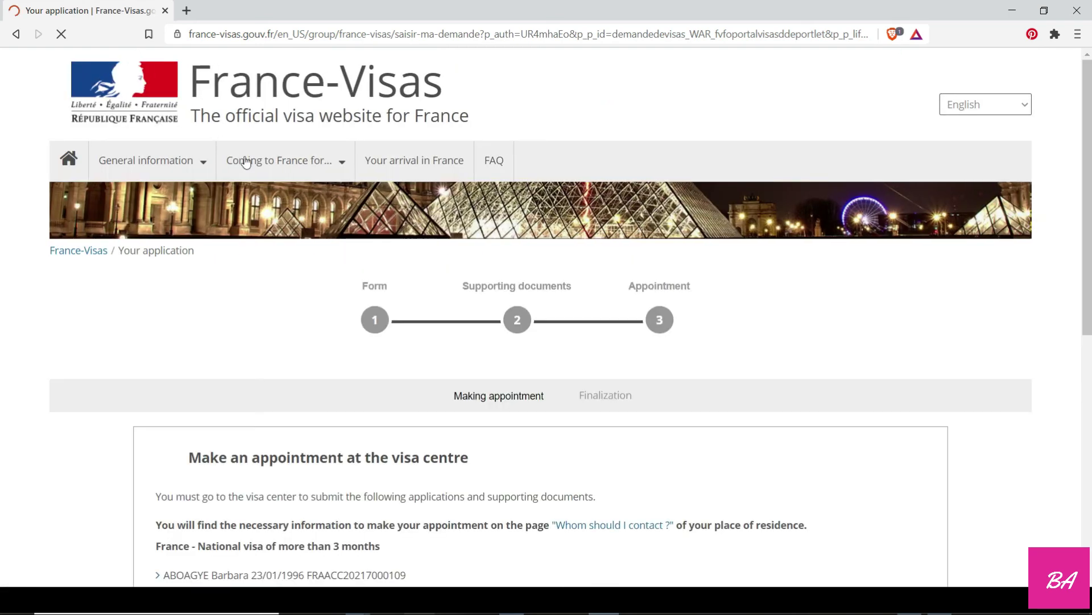
Tick the 'By checking this box, I certify that' visa-centre appointment certification.
{"action": "mouse_move", "coordinate": [244, 163]}
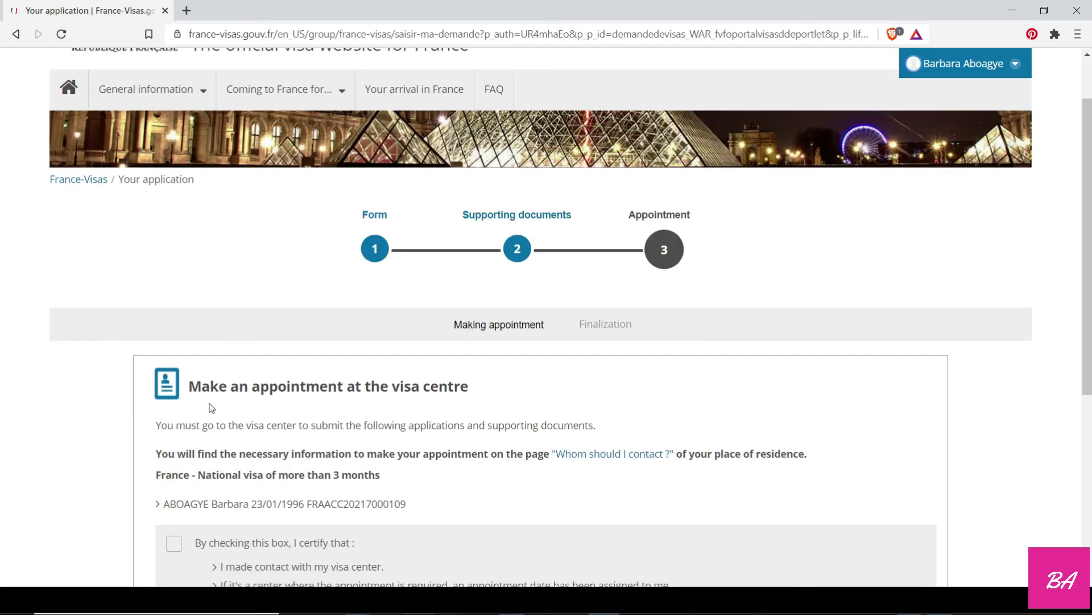
{"action": "scroll", "coordinate": [276, 407], "scroll_direction": "down", "scroll_amount": 3}
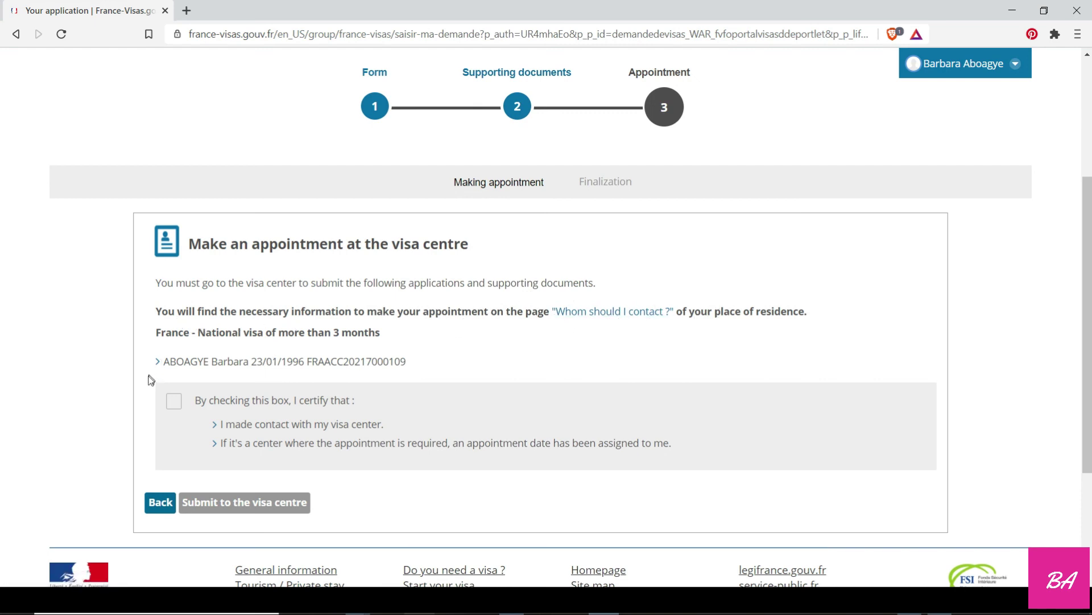
{"action": "left_click", "coordinate": [174, 406]}
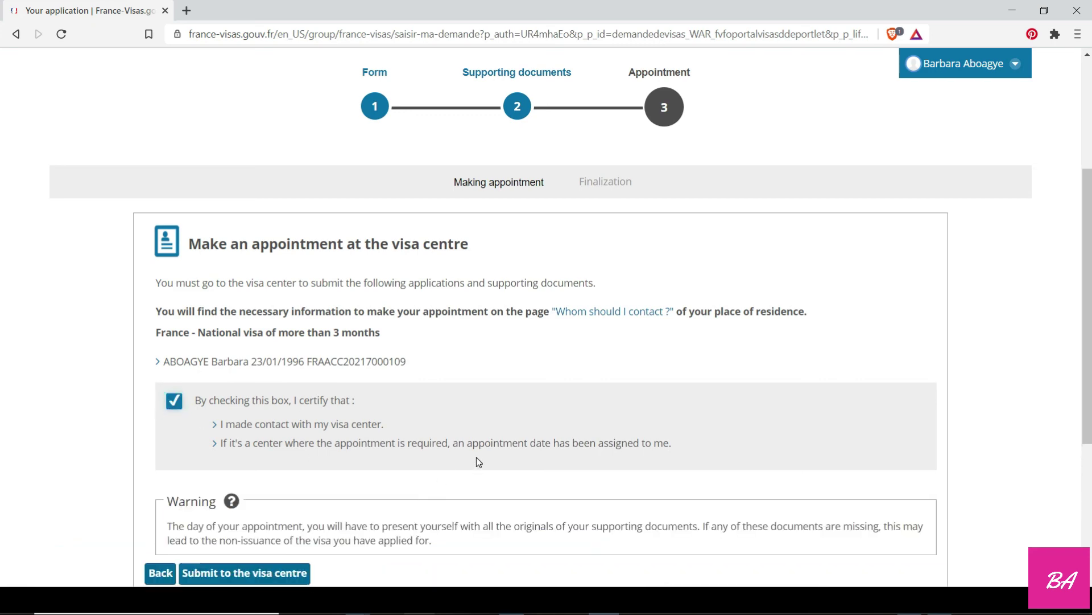
{"action": "scroll", "coordinate": [478, 462], "scroll_direction": "down", "scroll_amount": 3}
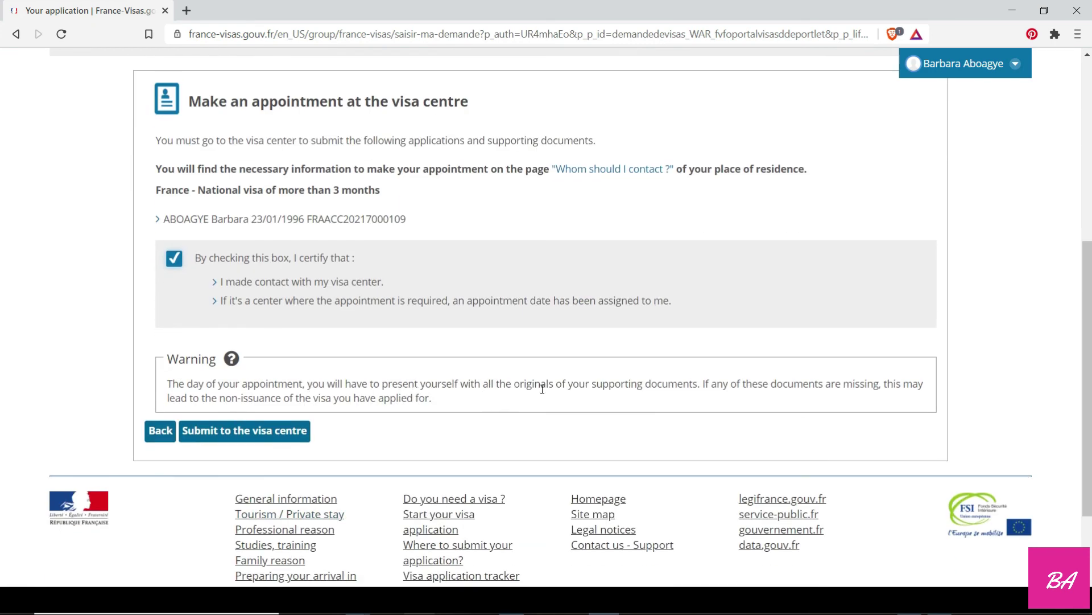